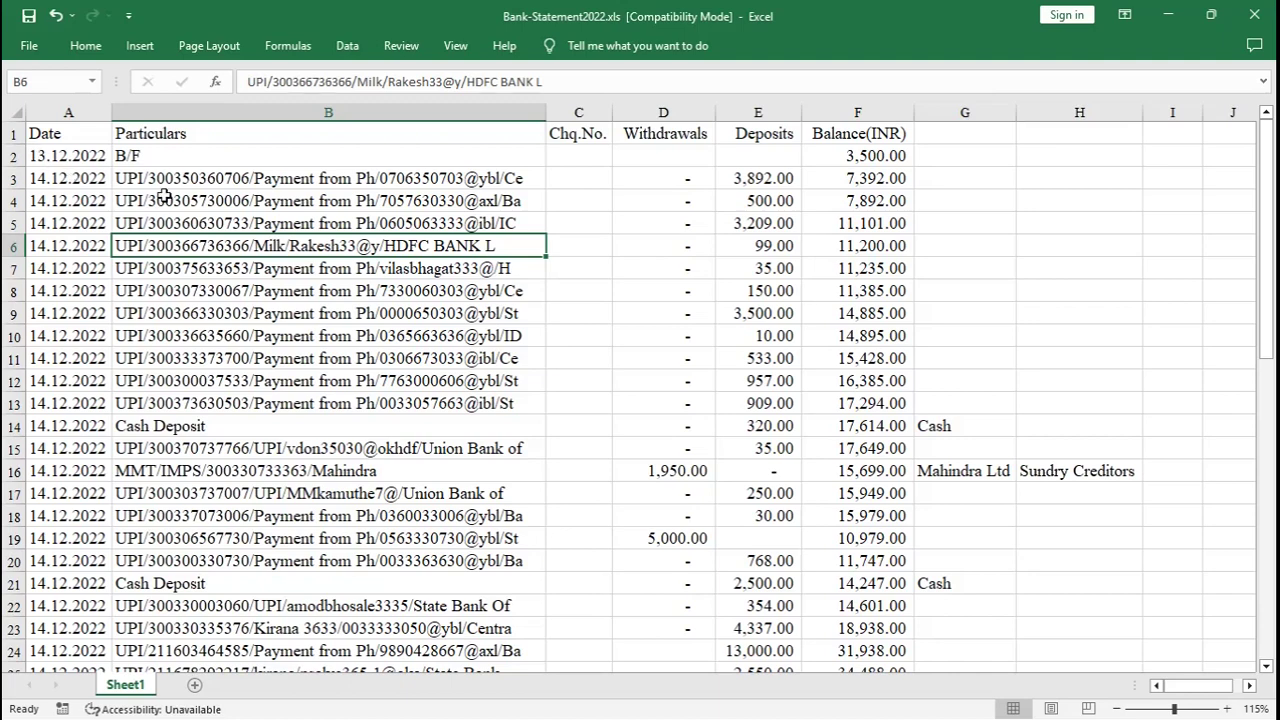
- Examine the bank statement's date entries from A3 down to the last row and its cheque number column
{"action": "left_click", "coordinate": [72, 178]}
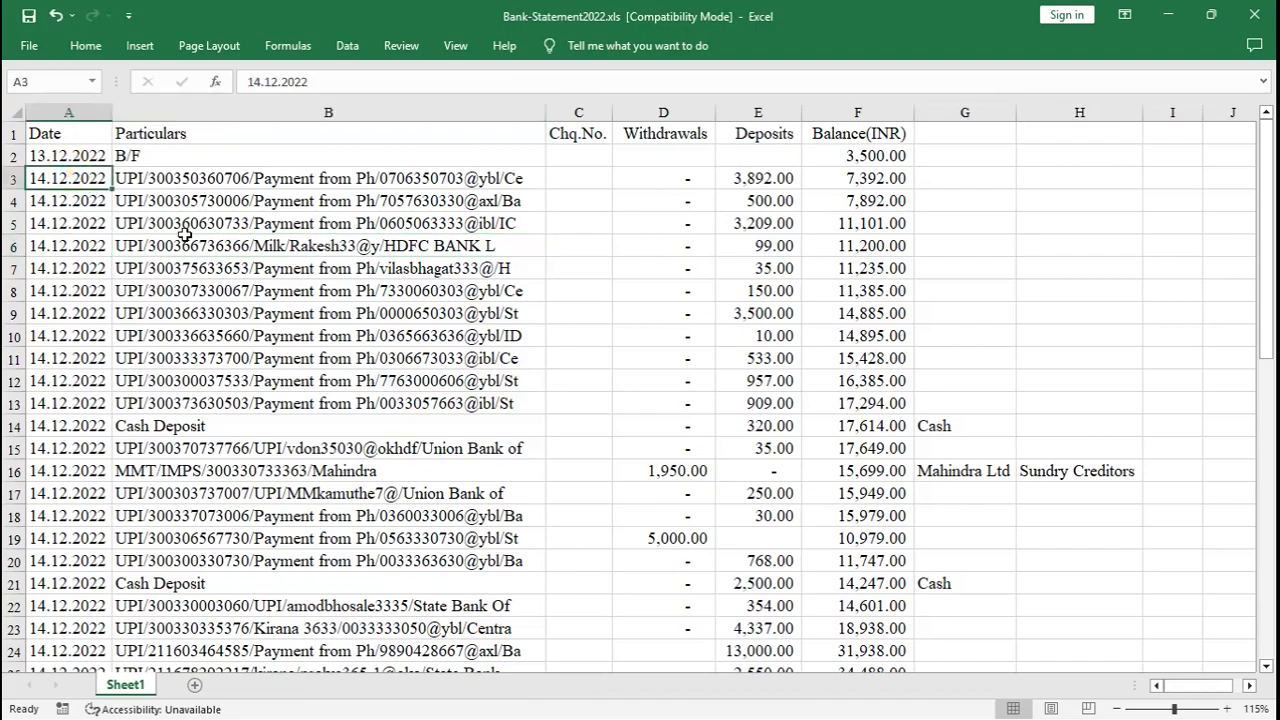
{"action": "key", "text": "ctrl+shift+Down"}
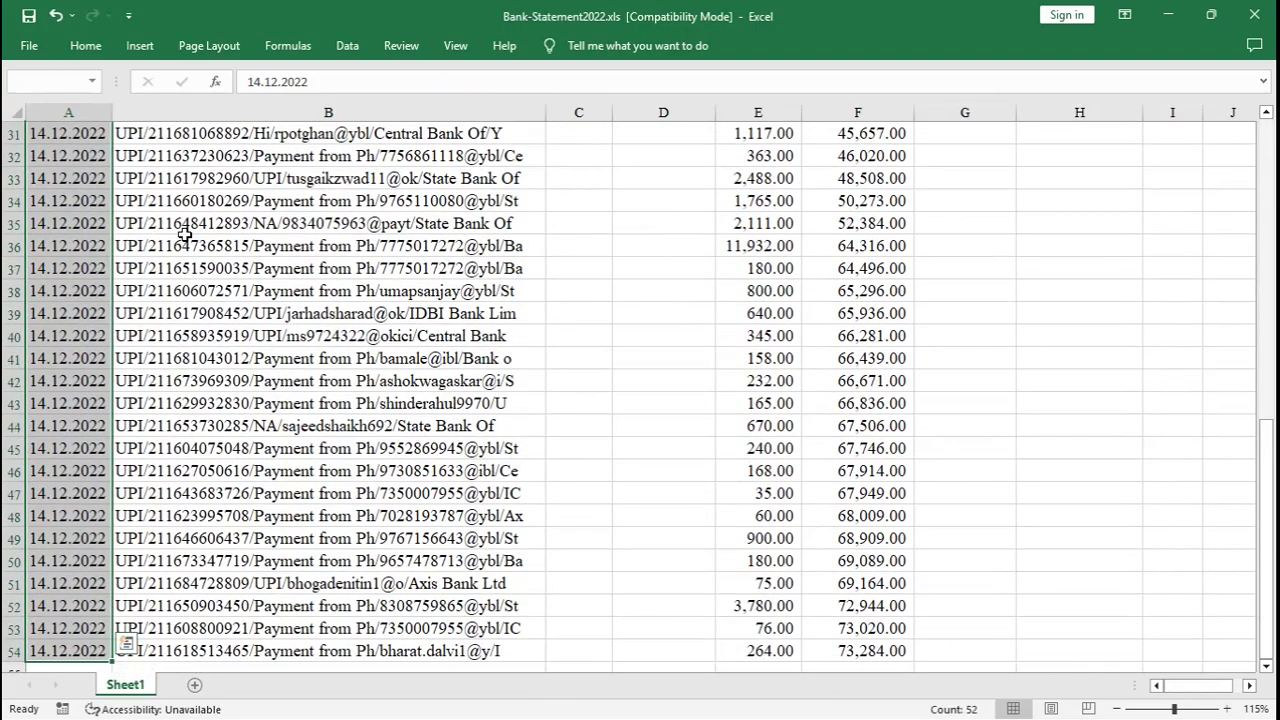
{"action": "key", "text": "ctrl+Home"}
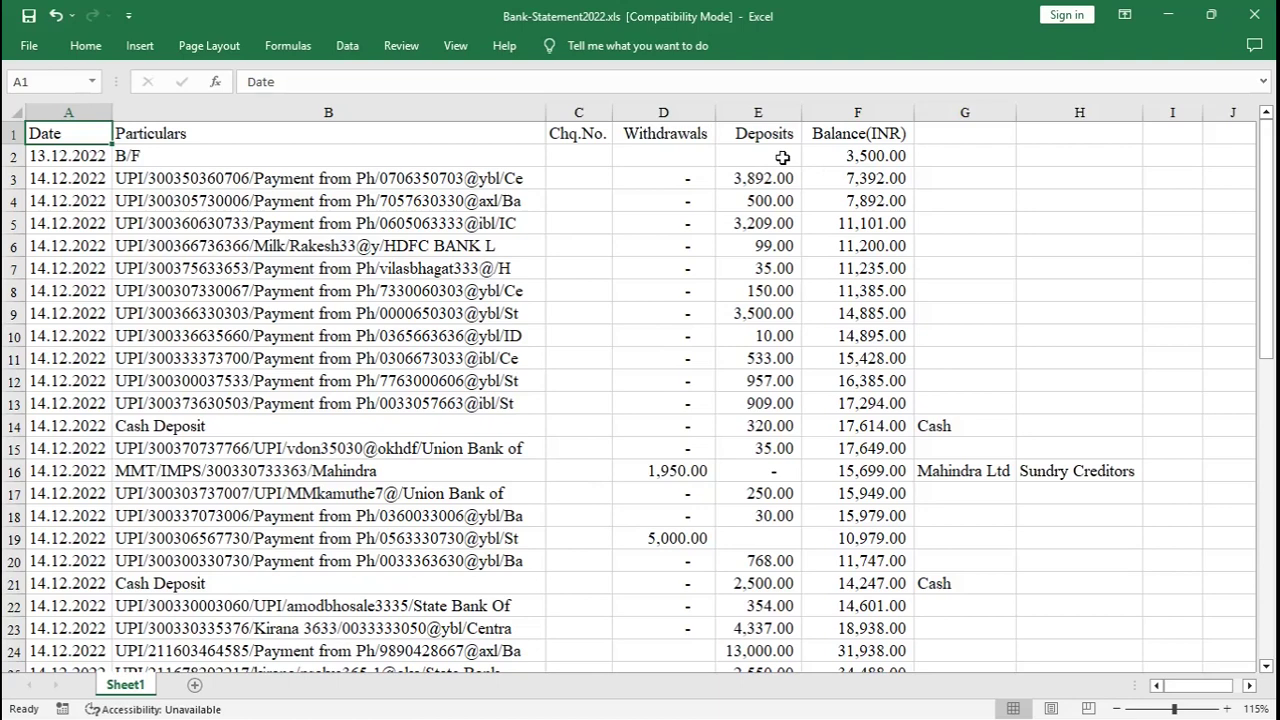
{"action": "left_click", "coordinate": [598, 178]}
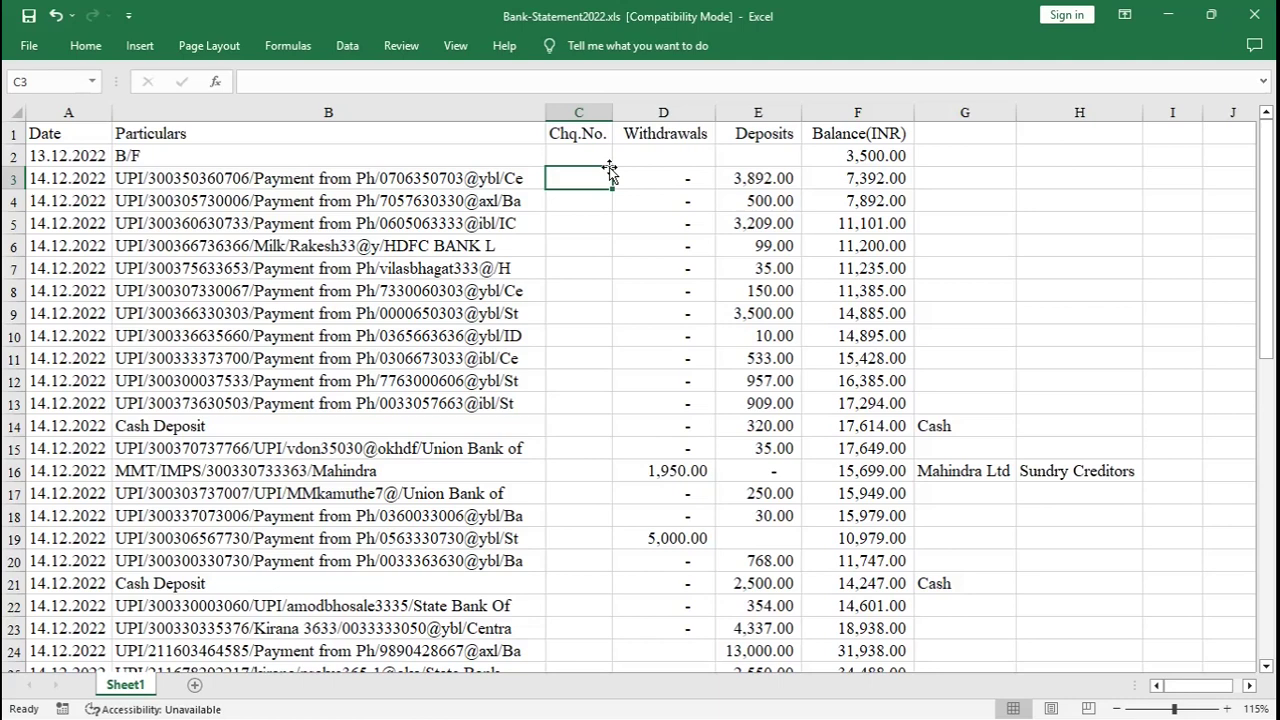
- Check the open company and its last voucher entry in TallyPrime, and return to the Excel statement
{"action": "key", "text": "alt+Tab"}
{"action": "key", "text": "alt+Tab"}
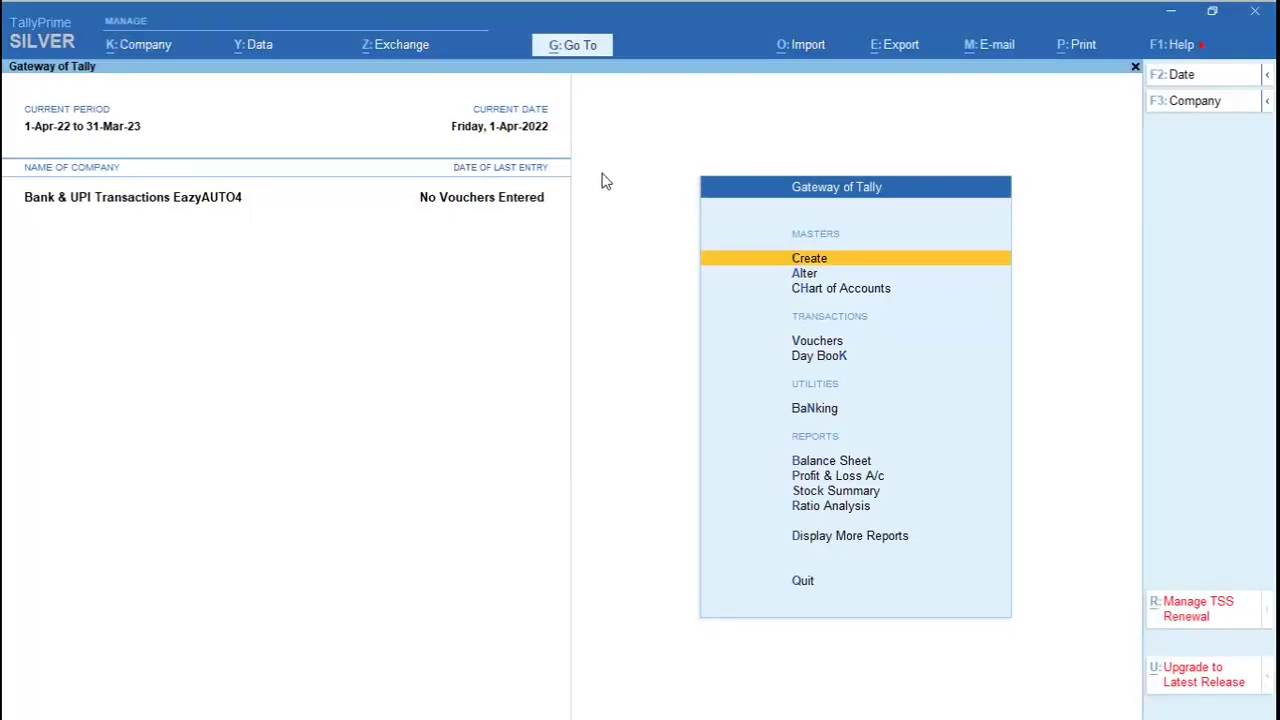
{"action": "left_click", "coordinate": [506, 296]}
{"action": "key", "text": "Down"}
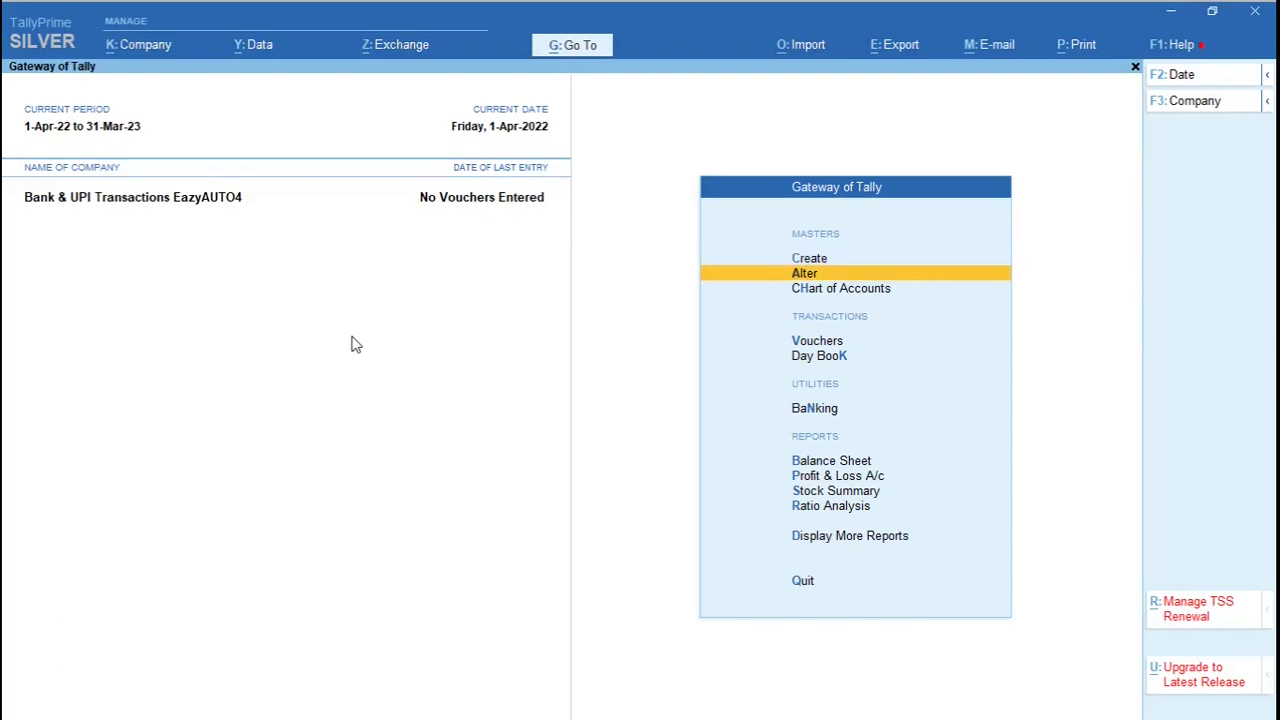
{"action": "key", "text": "alt+Tab"}
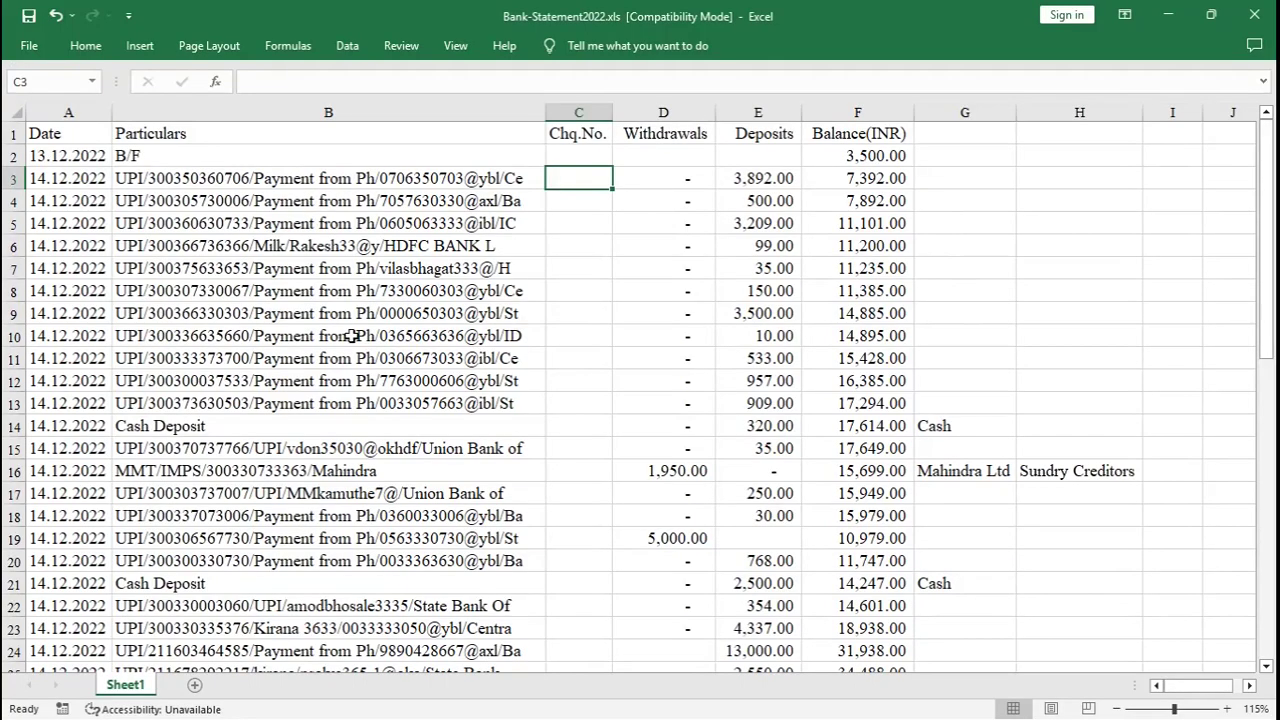
- Switch to Eazy AUTO4, open the Bank Statements import and select New Bank BankUPI as the bank
{"action": "key", "text": "alt+Tab"}
{"action": "key", "text": "Tab"}
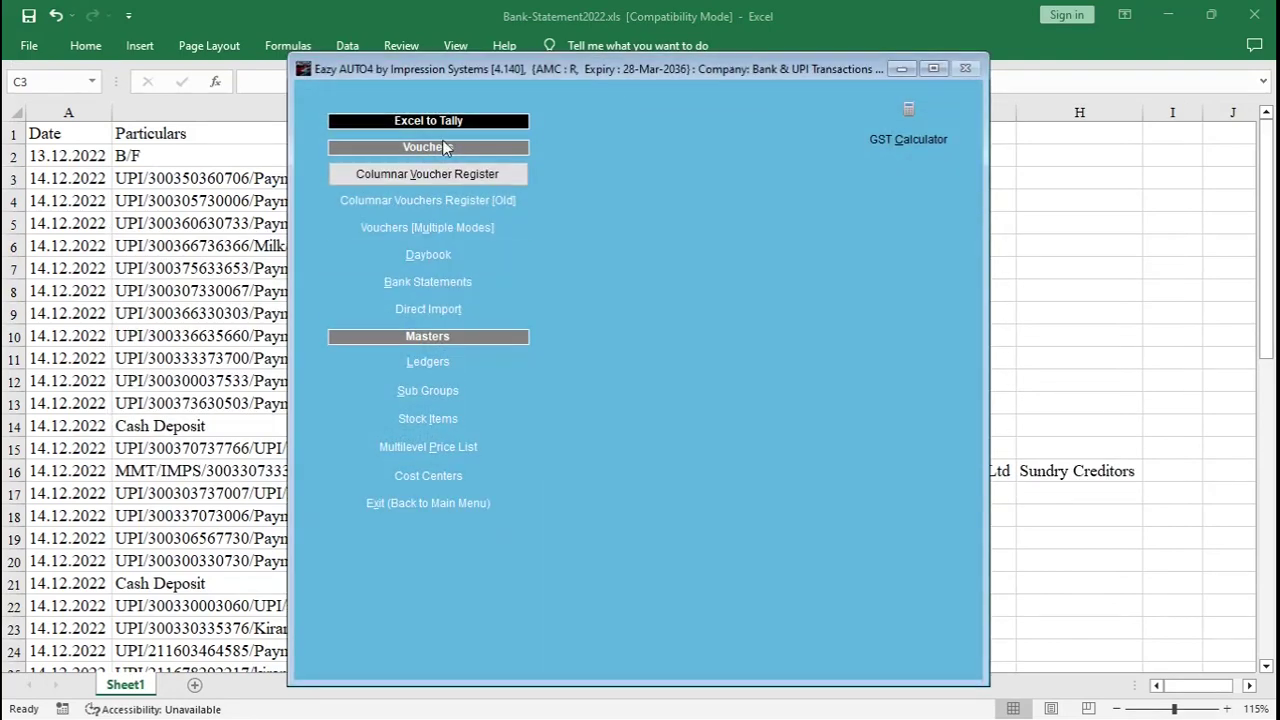
{"action": "left_click", "coordinate": [451, 283]}
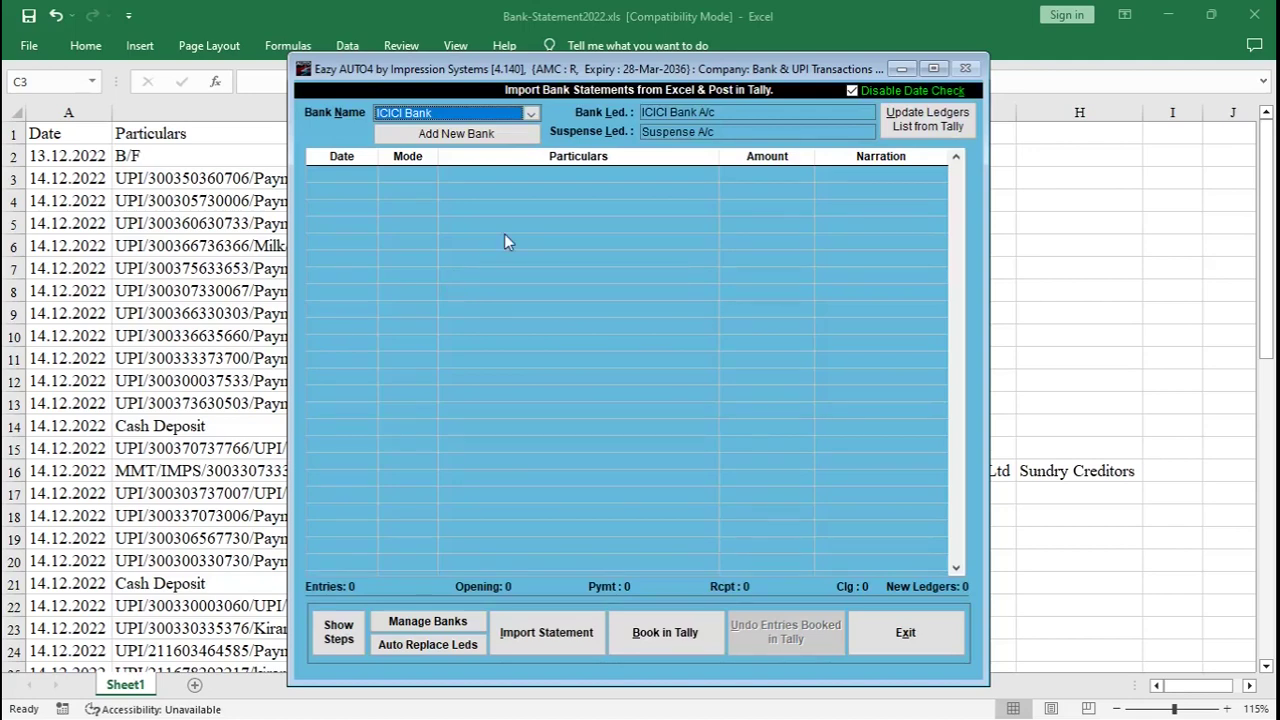
{"action": "left_click_drag", "start_coordinate": [649, 72], "coordinate": [565, 71]}
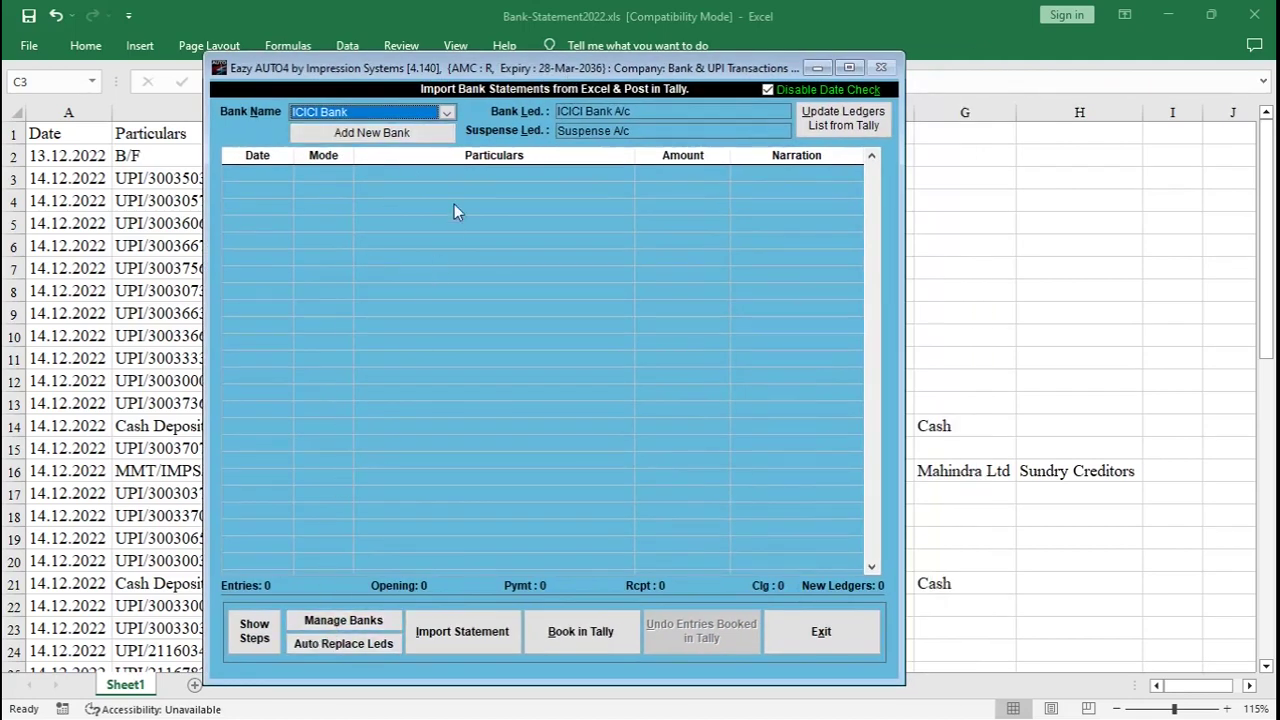
{"action": "left_click", "coordinate": [447, 113]}
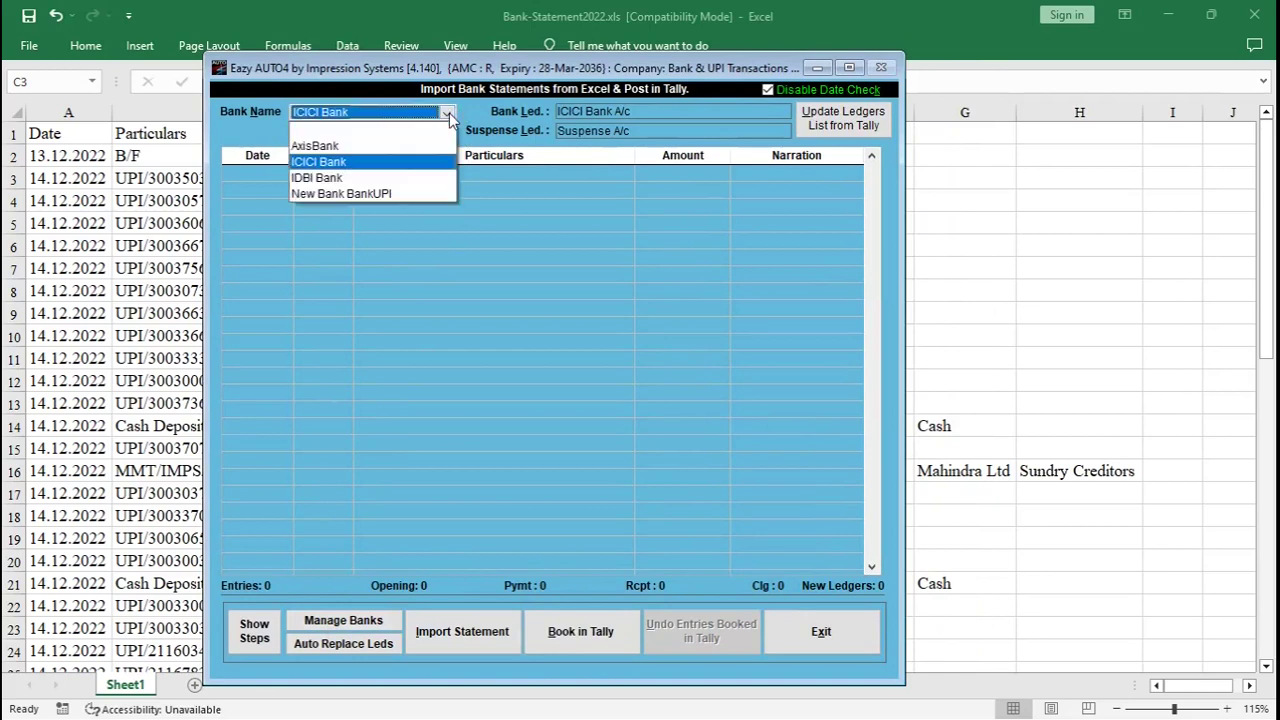
{"action": "left_click", "coordinate": [341, 194]}
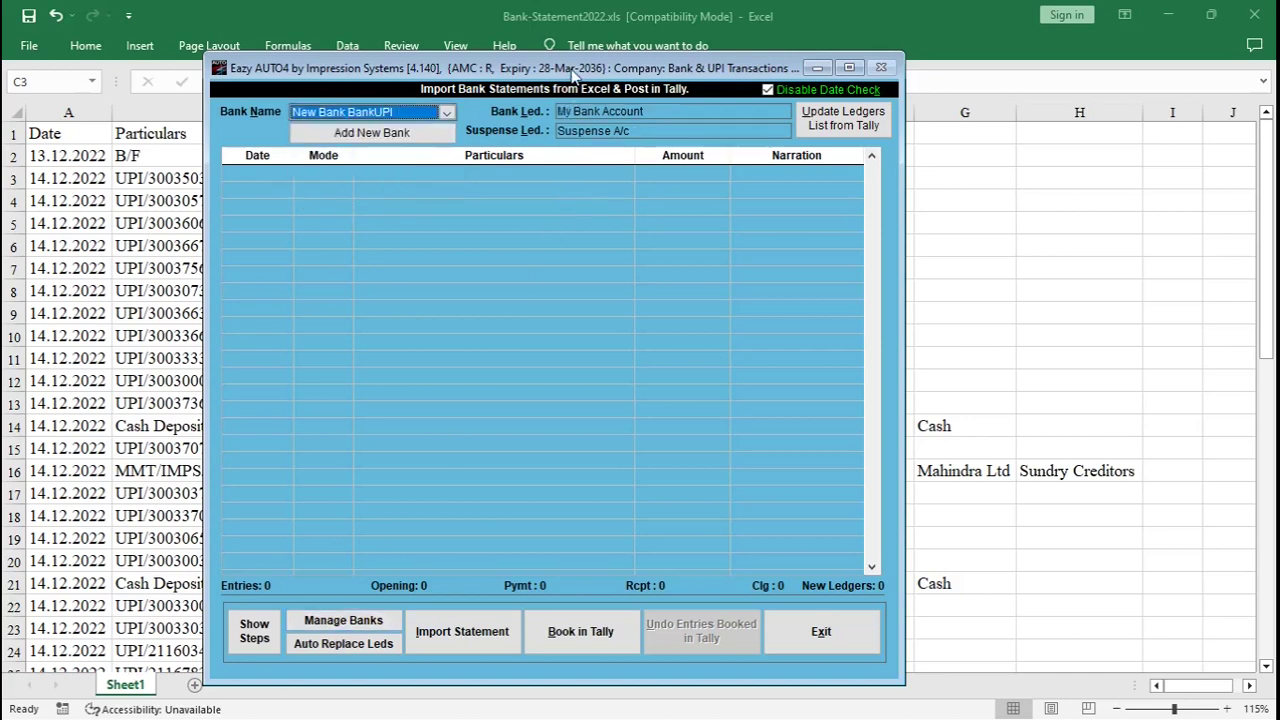
- Open the setup for adding a new bank and position its window so the statement's column headers can be compared
{"action": "left_click_drag", "start_coordinate": [574, 76], "coordinate": [505, 129]}
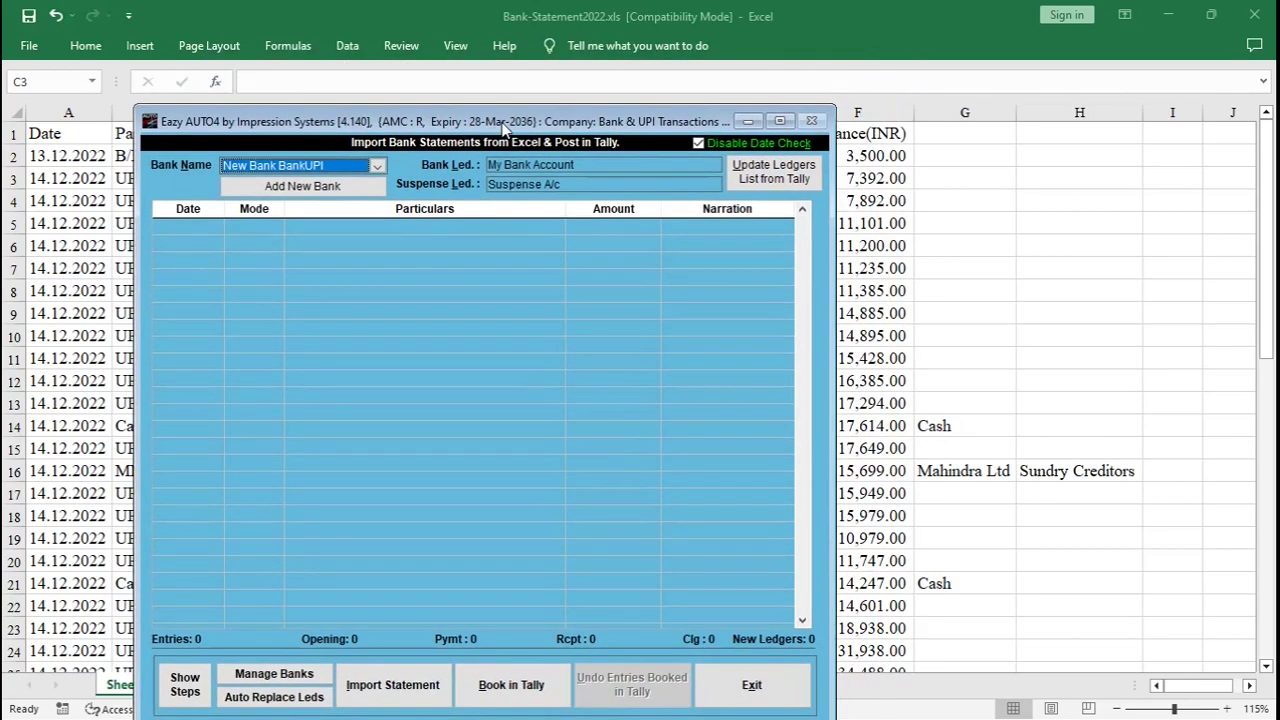
{"action": "left_click", "coordinate": [303, 187]}
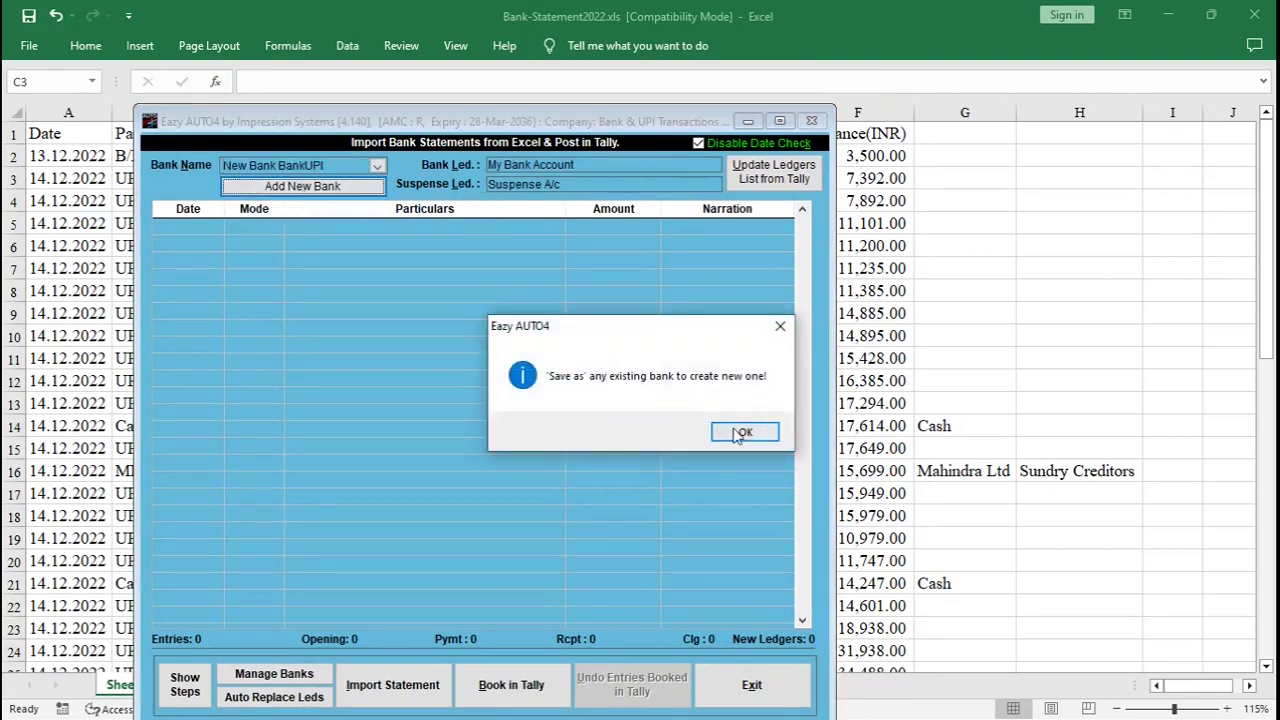
{"action": "left_click", "coordinate": [739, 431]}
{"action": "left_click_drag", "start_coordinate": [579, 128], "coordinate": [591, 133]}
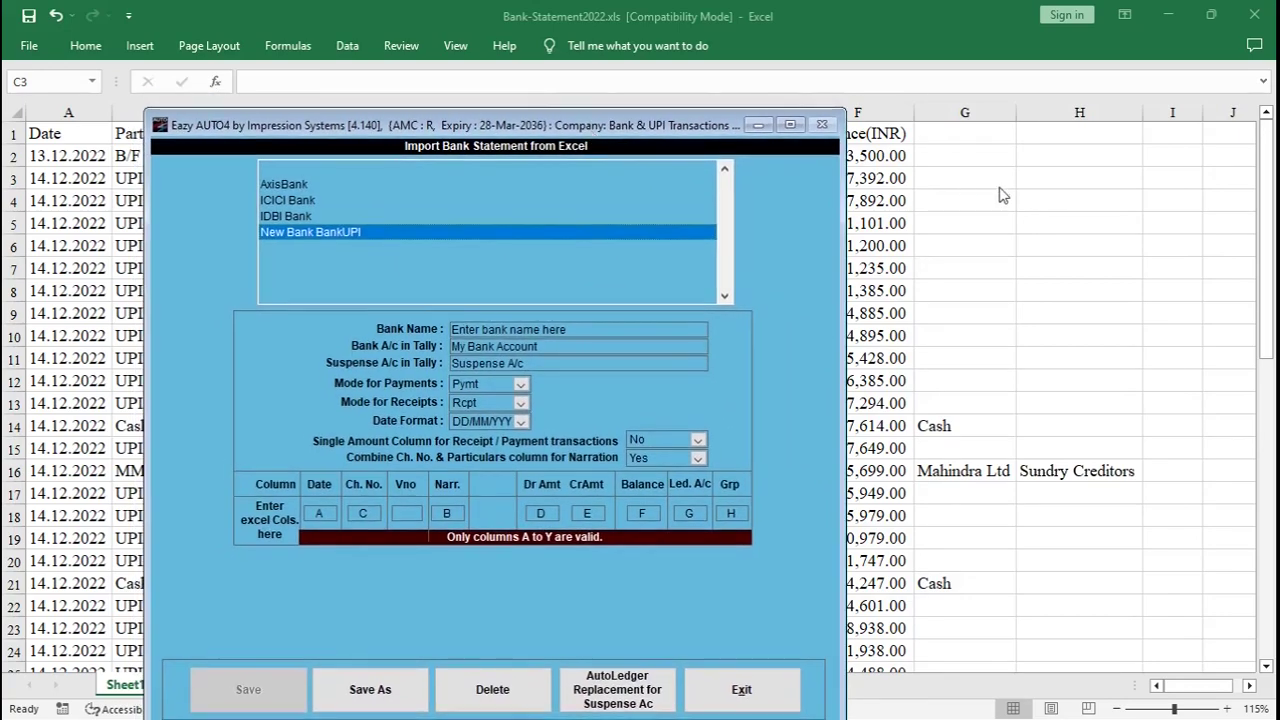
{"action": "left_click", "coordinate": [998, 189]}
{"action": "left_click", "coordinate": [947, 179]}
{"action": "key", "text": "alt+Tab"}
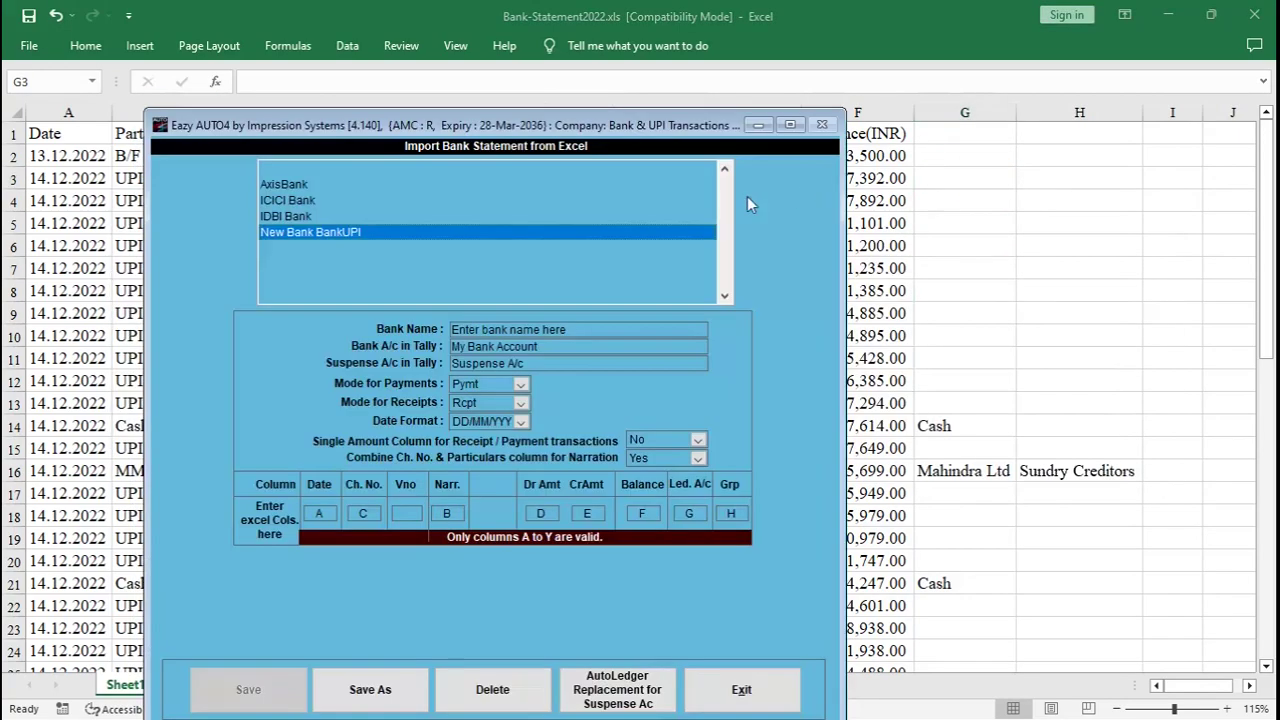
{"action": "left_click_drag", "start_coordinate": [590, 138], "coordinate": [551, 199]}
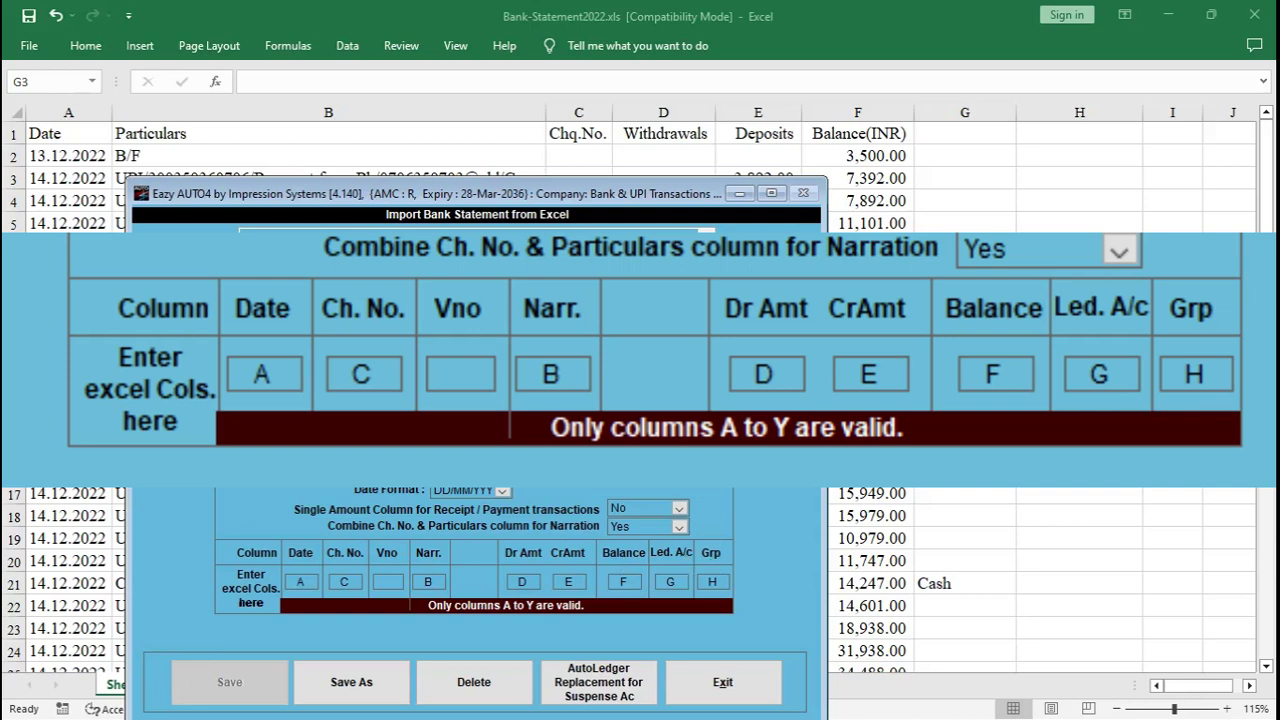
{"action": "left_click_drag", "start_coordinate": [271, 201], "coordinate": [245, 190]}
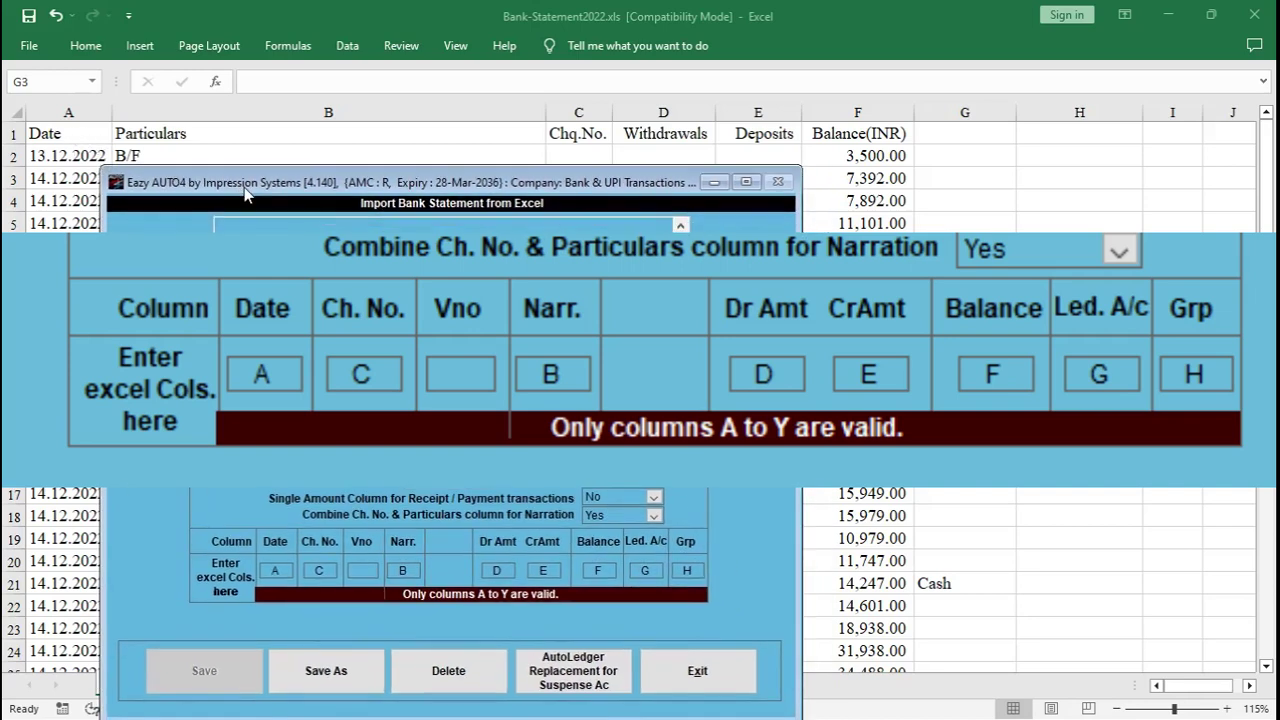
- Review the Excel column letters assigned to date, narration, debit amount and ledger account in the bank setup
{"action": "left_click", "coordinate": [276, 571]}
{"action": "left_click", "coordinate": [403, 571]}
{"action": "double_click", "coordinate": [402, 571]}
{"action": "double_click", "coordinate": [497, 571]}
{"action": "left_click", "coordinate": [645, 571]}
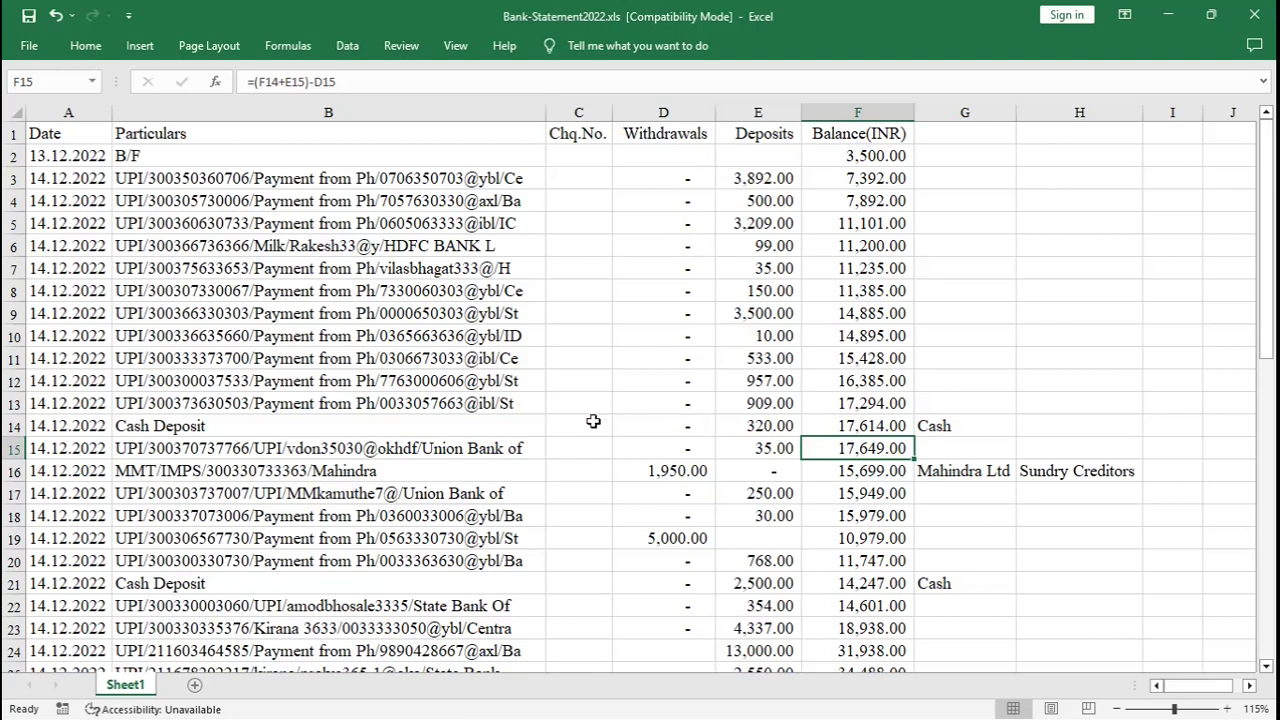
- Examine the ledger names in column G and group in column H for the Cash Deposit and Mahindra rows, plus the blank ledger cells G2:G13
{"action": "left_click", "coordinate": [306, 427]}
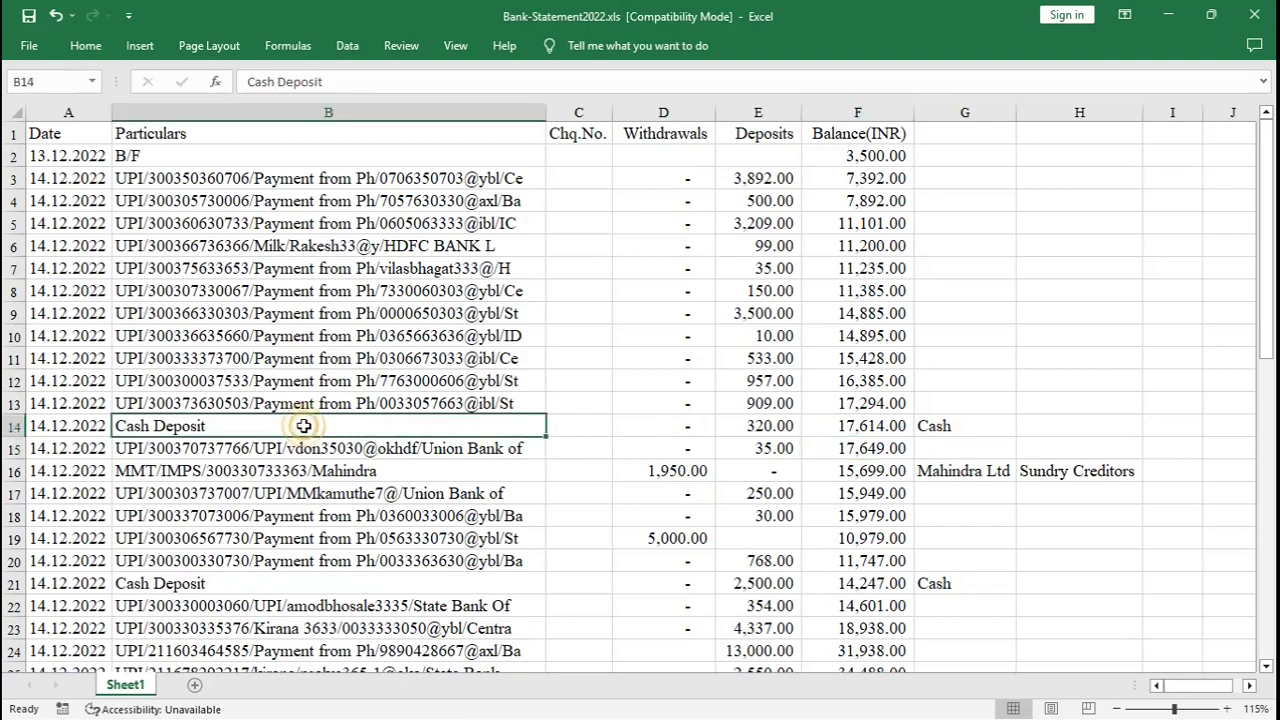
{"action": "left_click", "coordinate": [957, 426]}
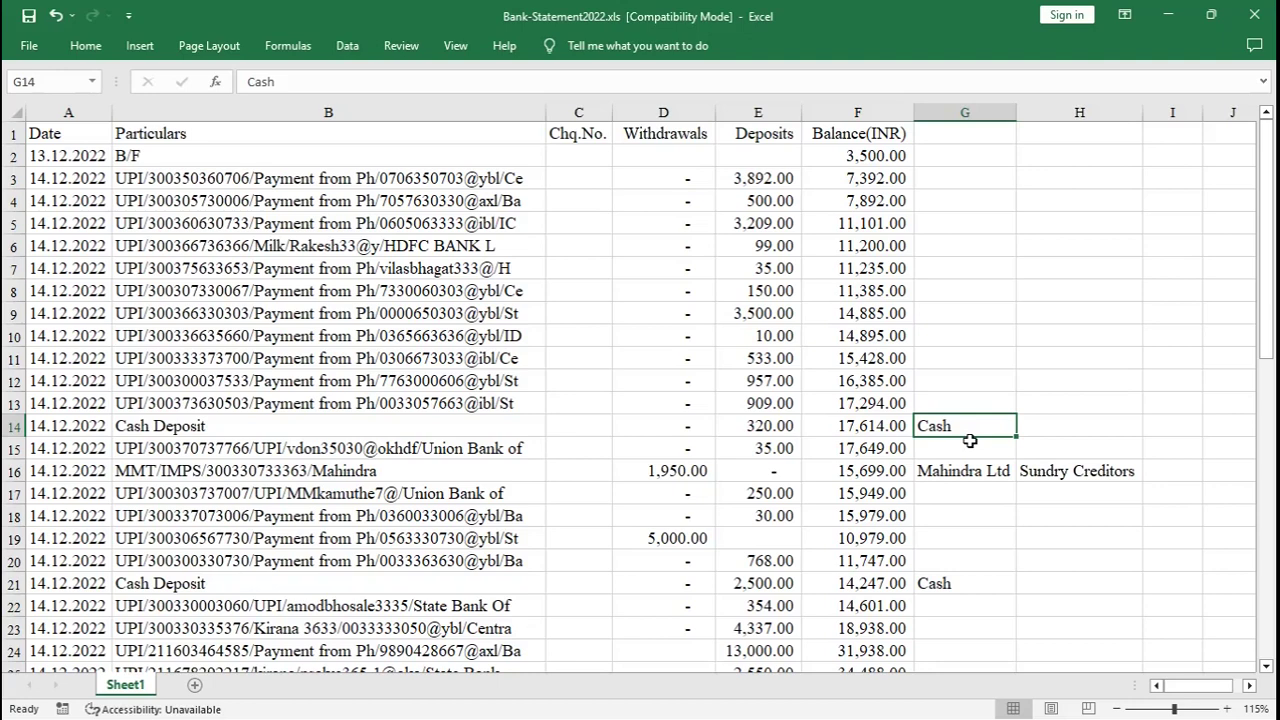
{"action": "left_click", "coordinate": [970, 470]}
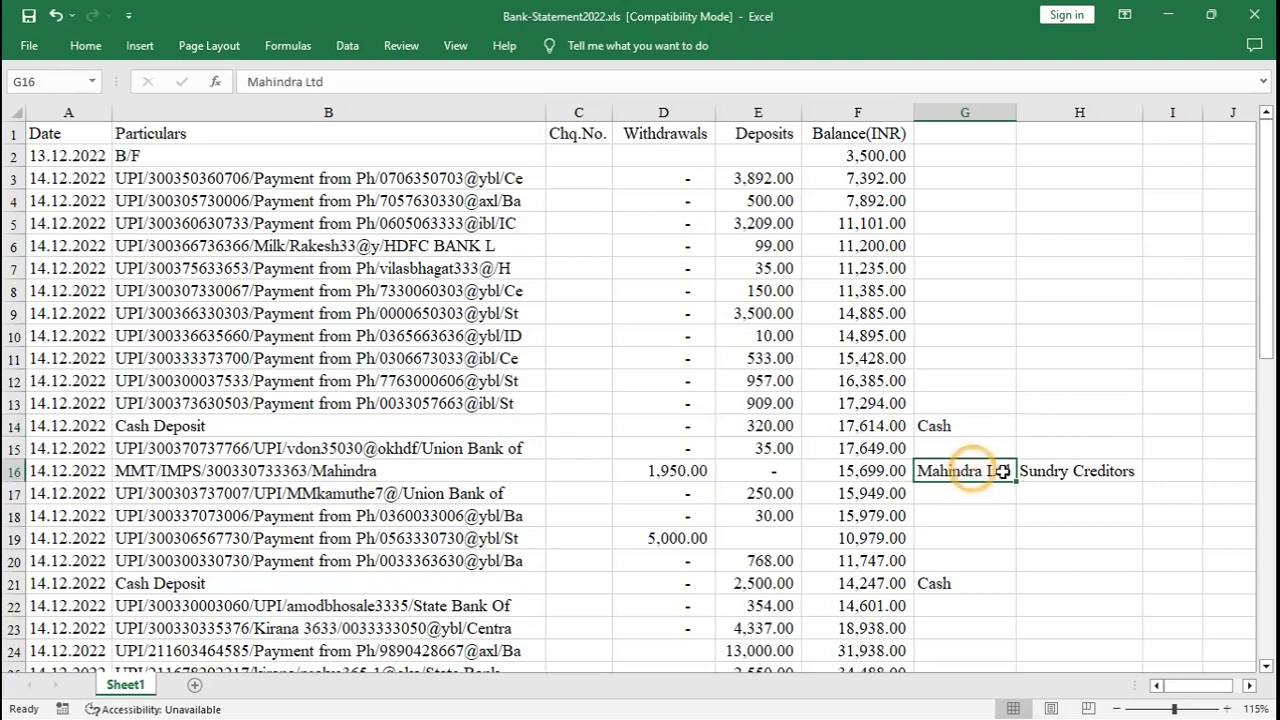
{"action": "left_click", "coordinate": [1058, 472]}
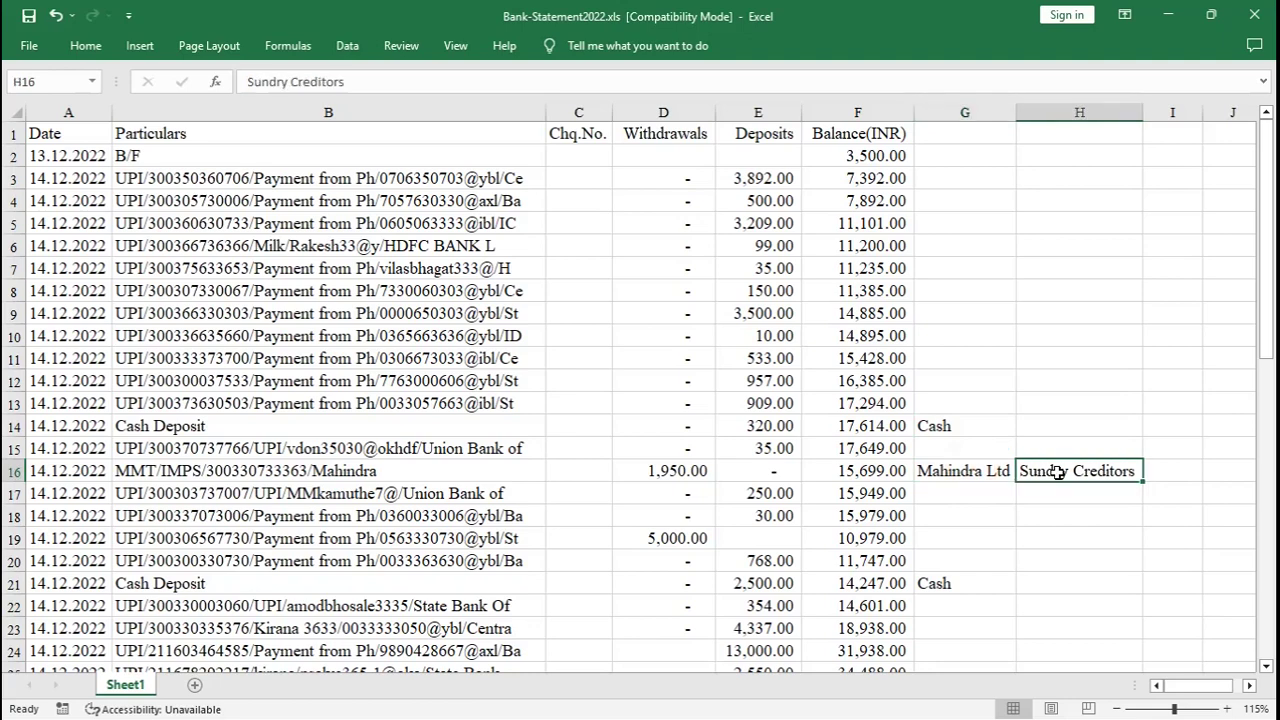
{"action": "left_click", "coordinate": [962, 472]}
{"action": "left_click", "coordinate": [1058, 472]}
{"action": "left_click", "coordinate": [978, 472]}
{"action": "left_click", "coordinate": [958, 427]}
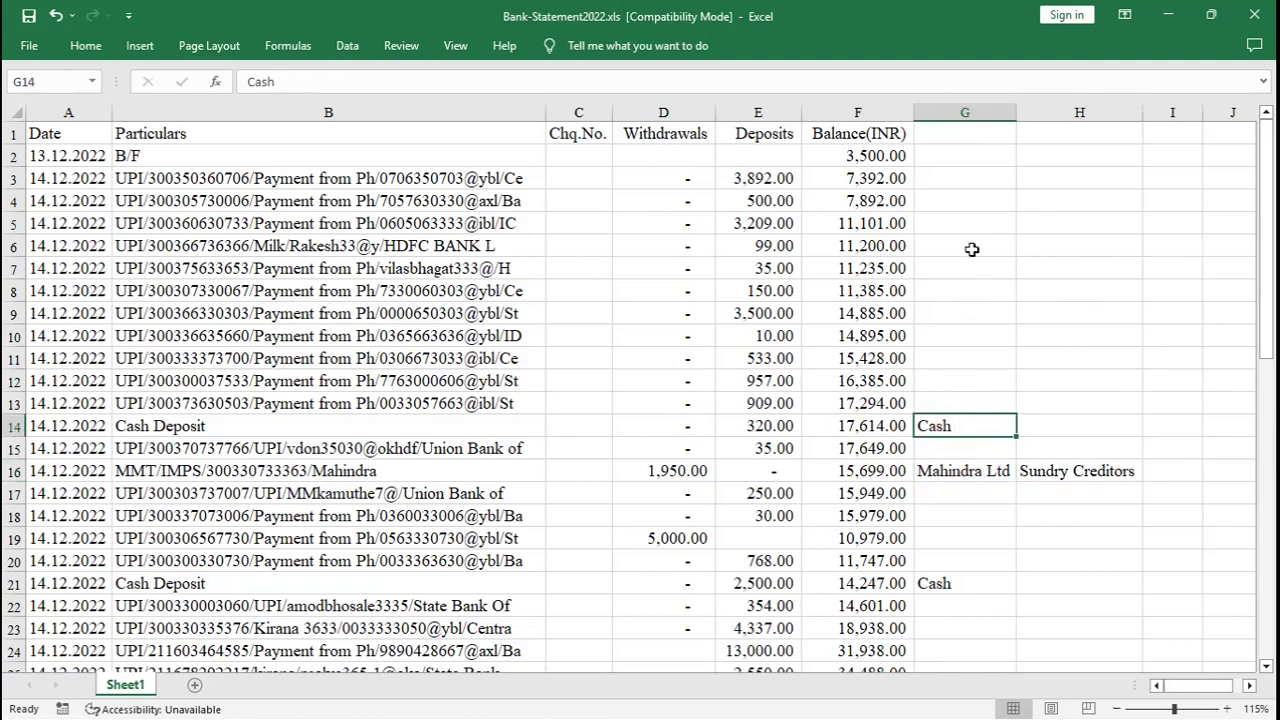
{"action": "left_click_drag", "start_coordinate": [965, 158], "coordinate": [987, 400]}
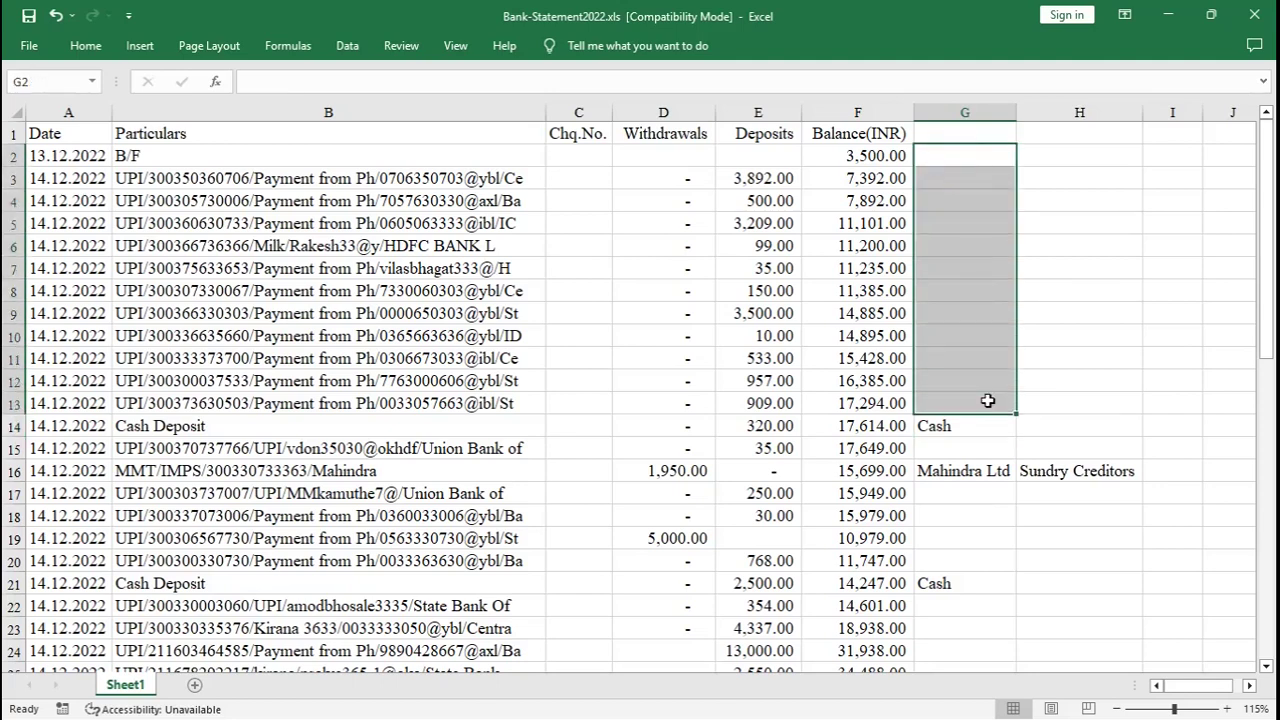
{"action": "left_click", "coordinate": [987, 384]}
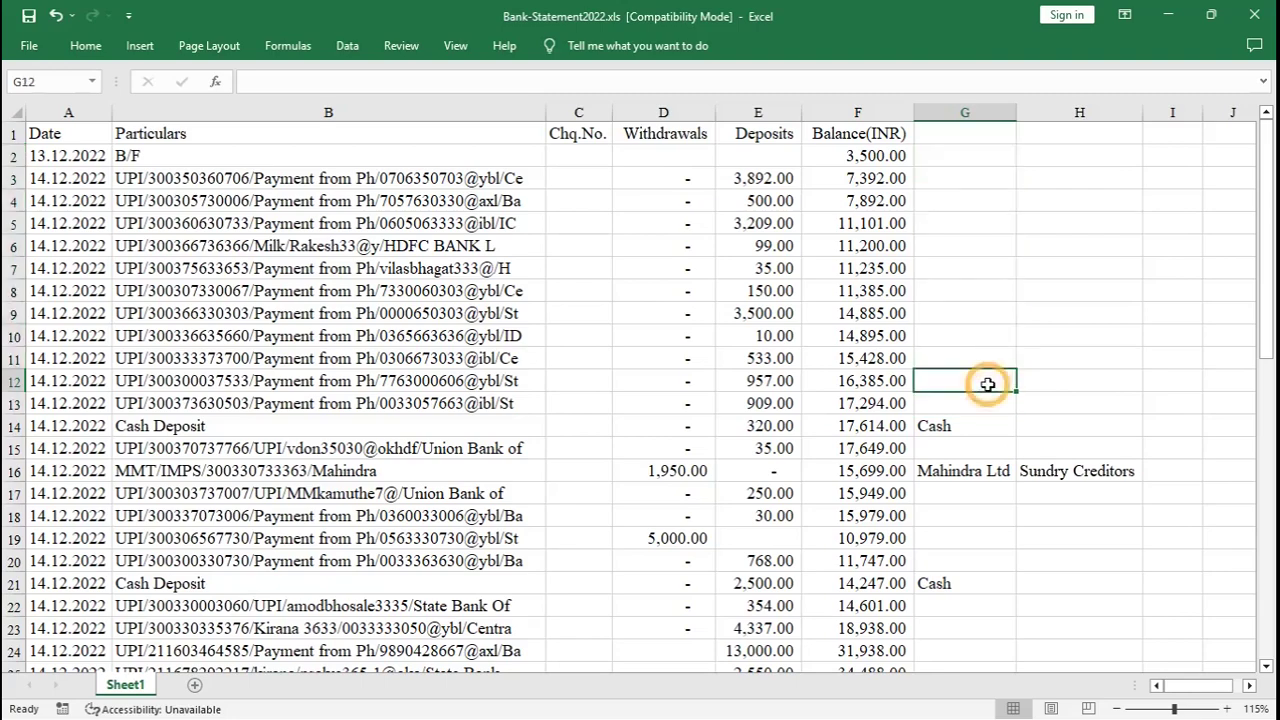
- Close Bank-Statement2022.xls without saving its changes and return to Eazy AUTO4
{"action": "key", "text": "alt+Tab"}
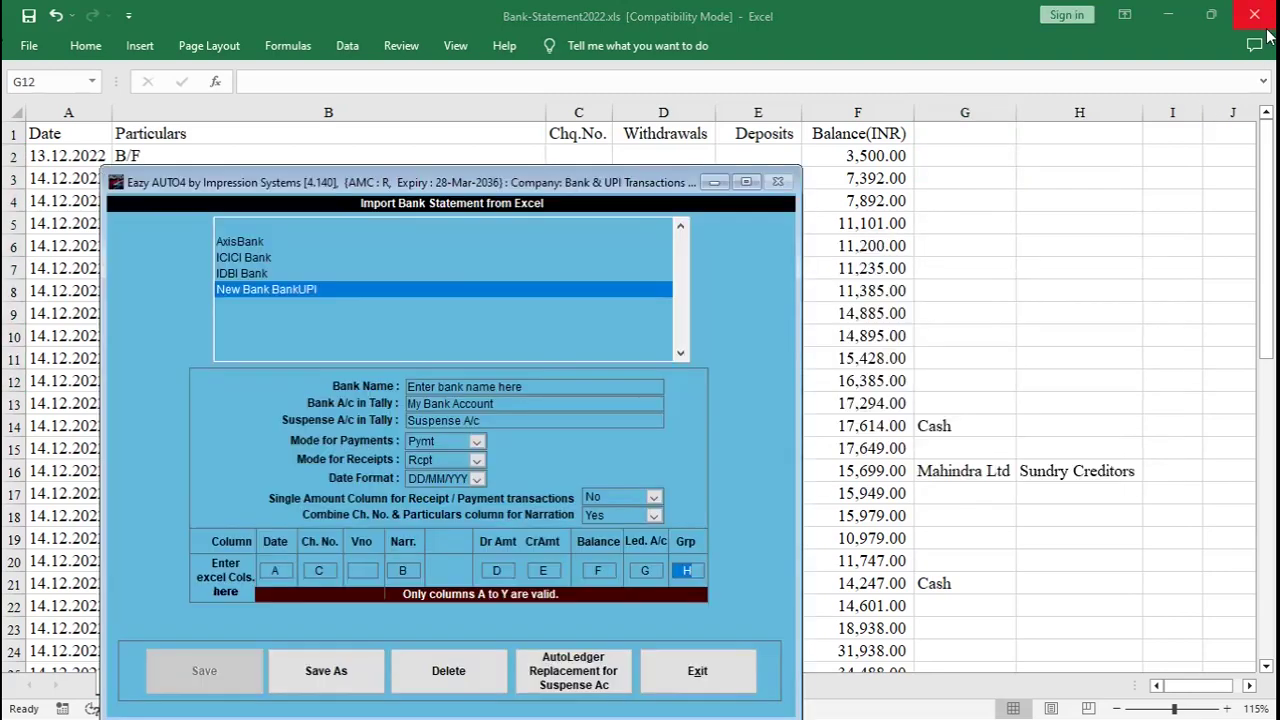
{"action": "key", "text": "alt+Tab"}
{"action": "key", "text": "Tab"}
{"action": "key", "text": "alt+Tab"}
{"action": "key", "text": "Tab"}
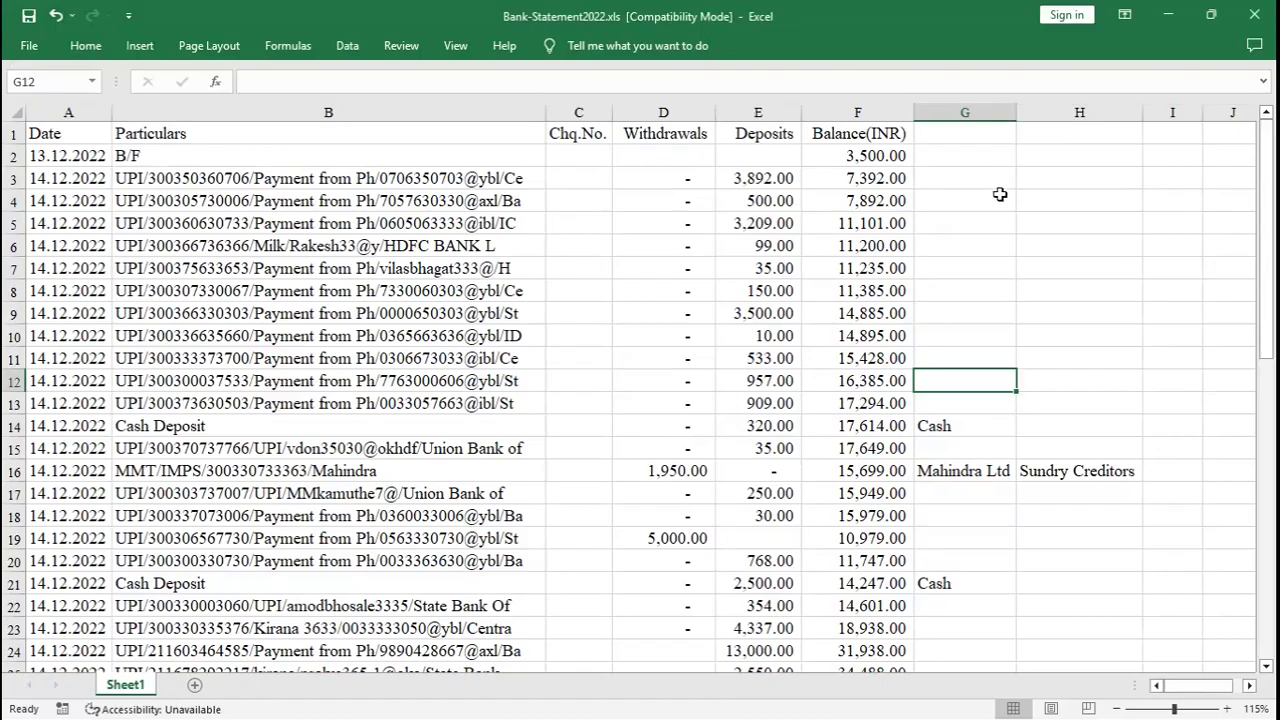
{"action": "left_click", "coordinate": [1259, 14]}
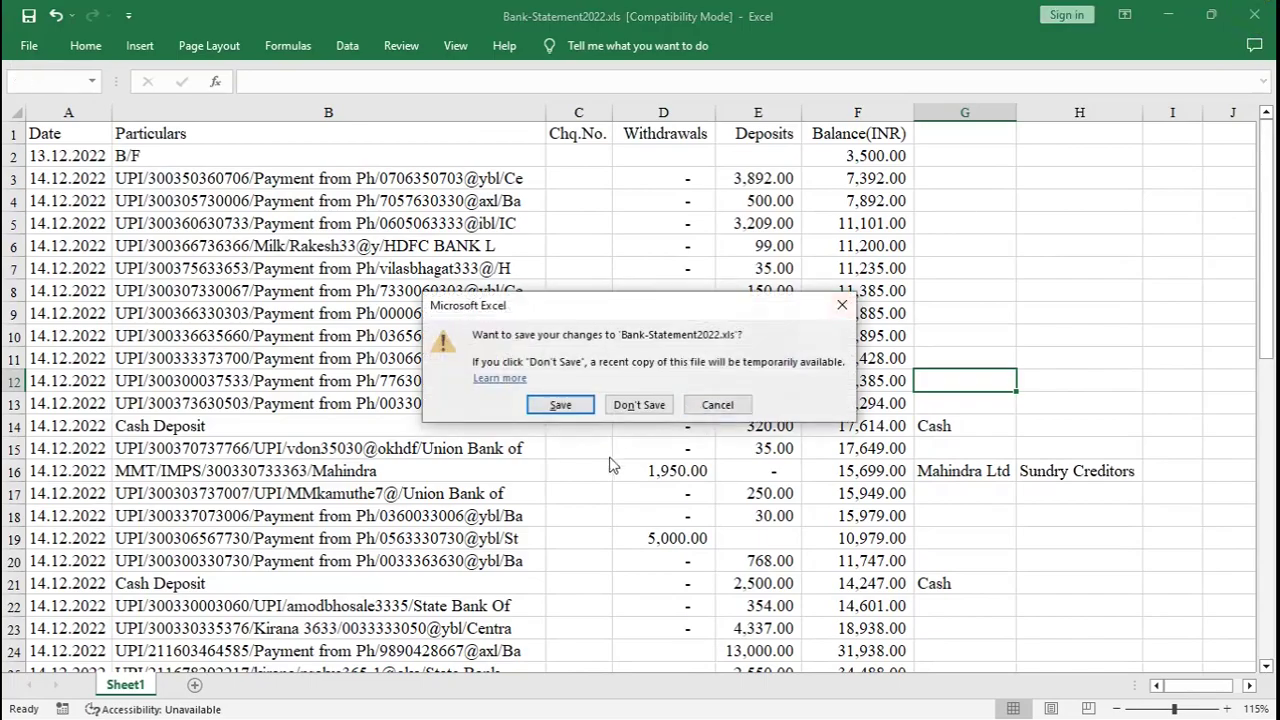
{"action": "left_click", "coordinate": [638, 408]}
{"action": "key", "text": "alt+Tab"}
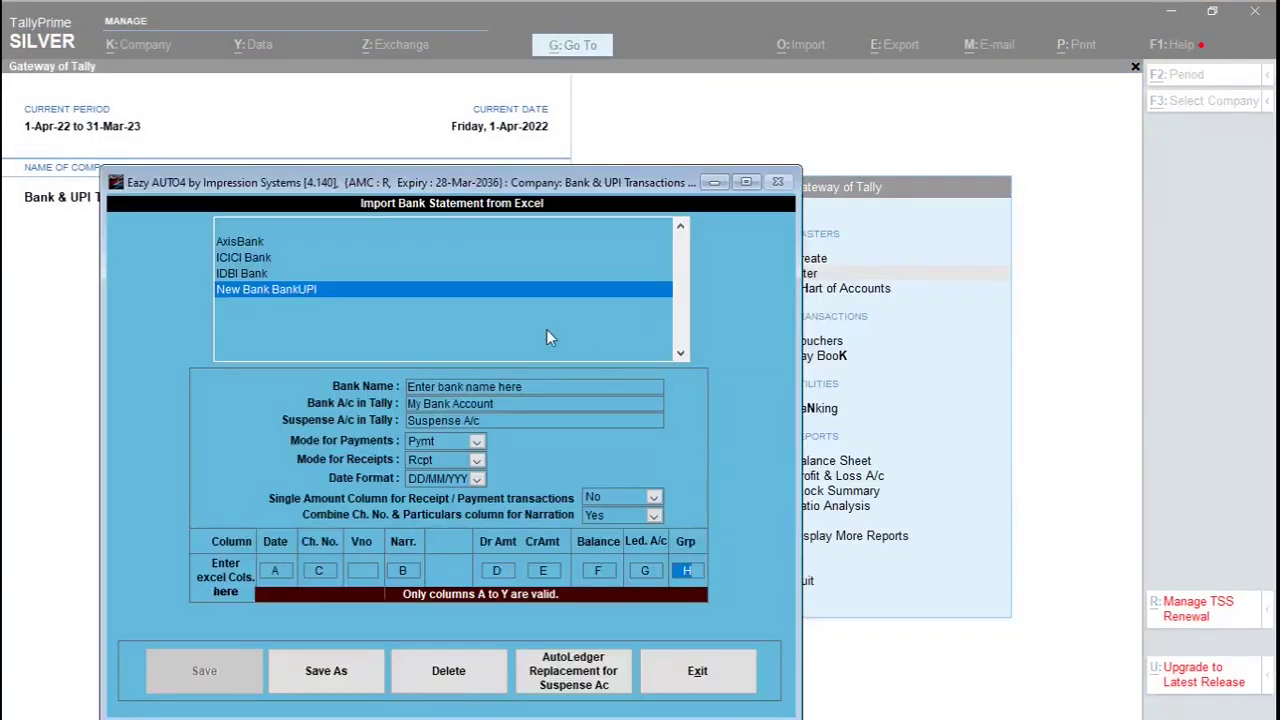
- Leave the new bank setup and choose New Bank BankUPI as the bank for the import
{"action": "left_click", "coordinate": [690, 670]}
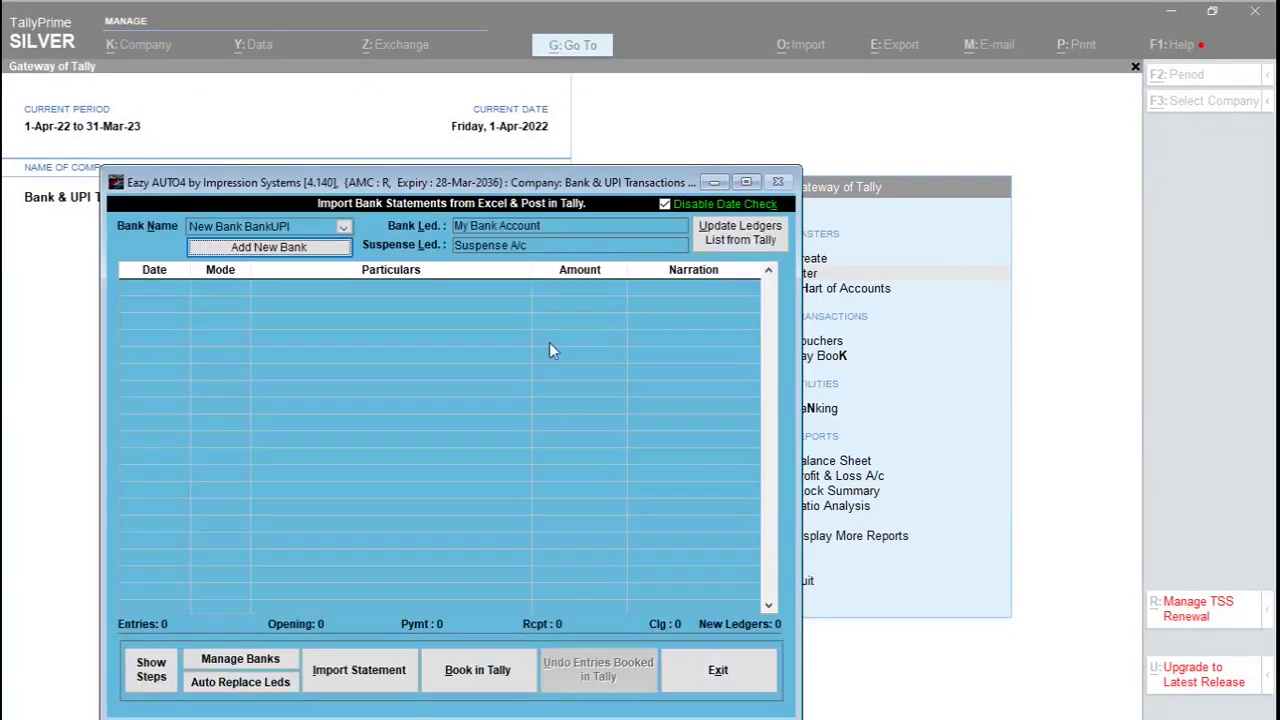
{"action": "left_click", "coordinate": [320, 228]}
{"action": "left_click", "coordinate": [249, 312]}
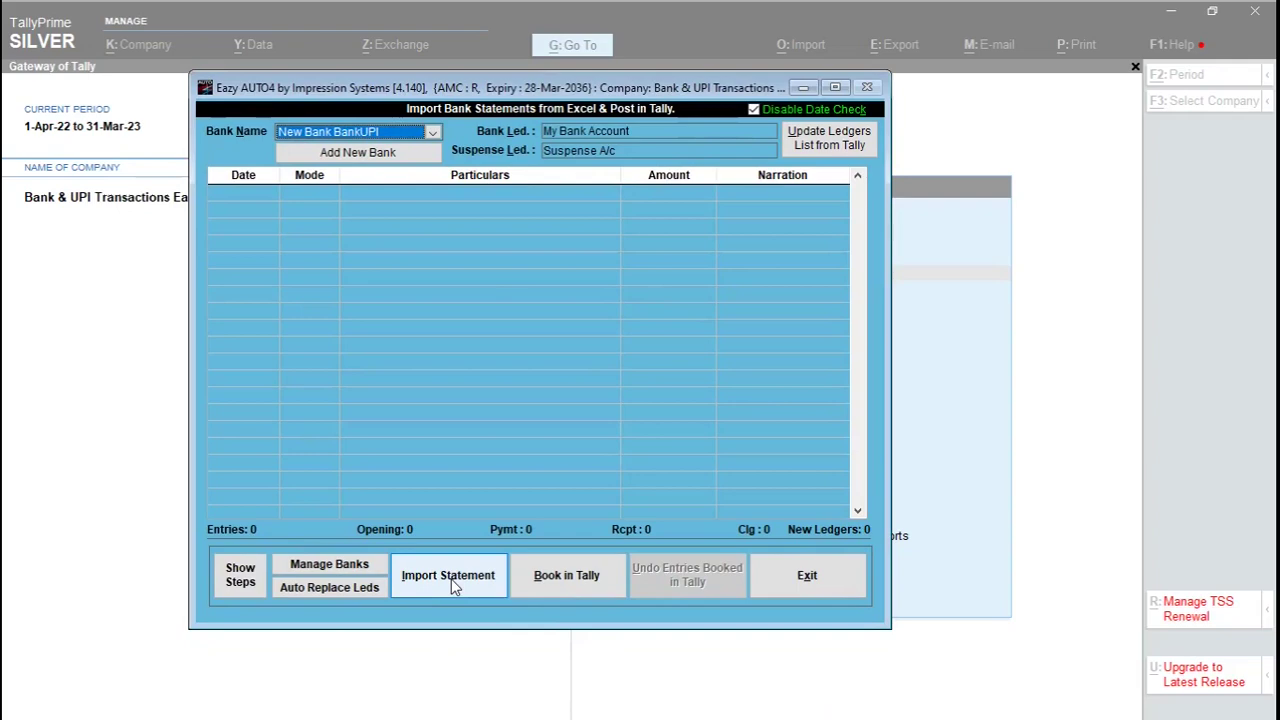
- Import the Bank-Statement2022.xls statement for New Bank BankUPI with the date range 14-12-2022 to 14-Dec-2022
{"action": "left_click", "coordinate": [451, 579]}
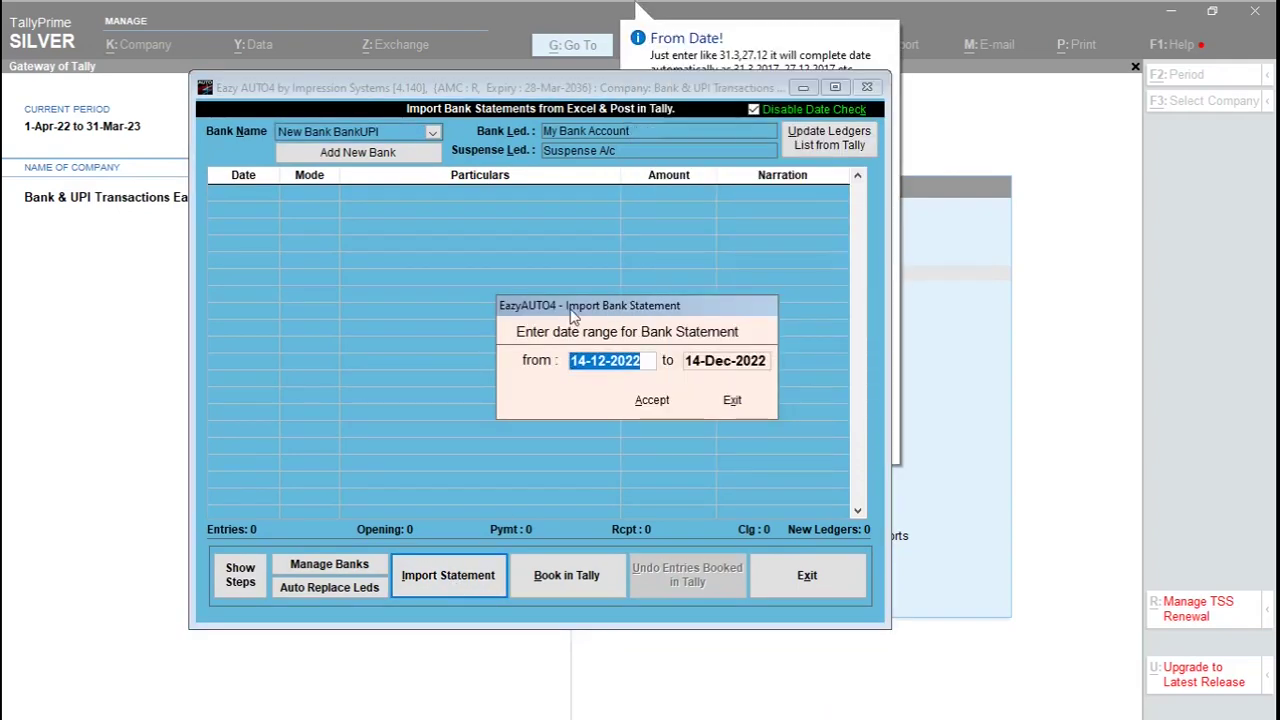
{"action": "left_click", "coordinate": [651, 401]}
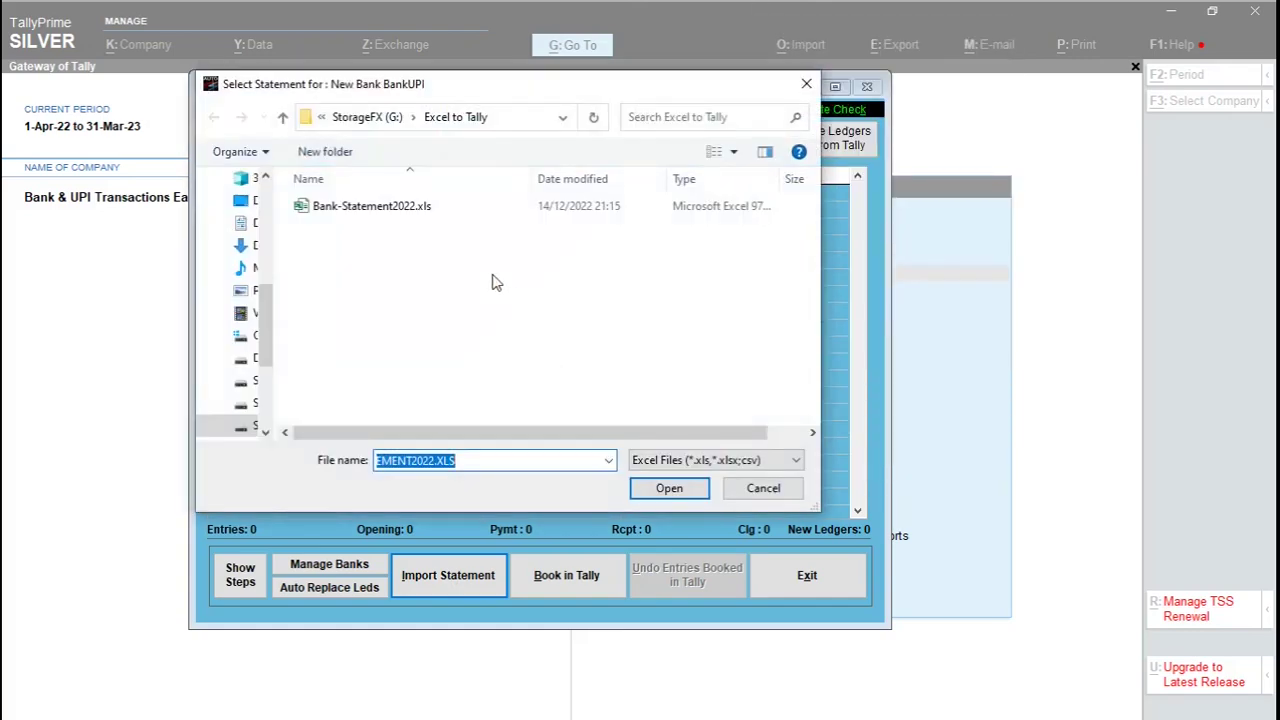
{"action": "left_click", "coordinate": [398, 218]}
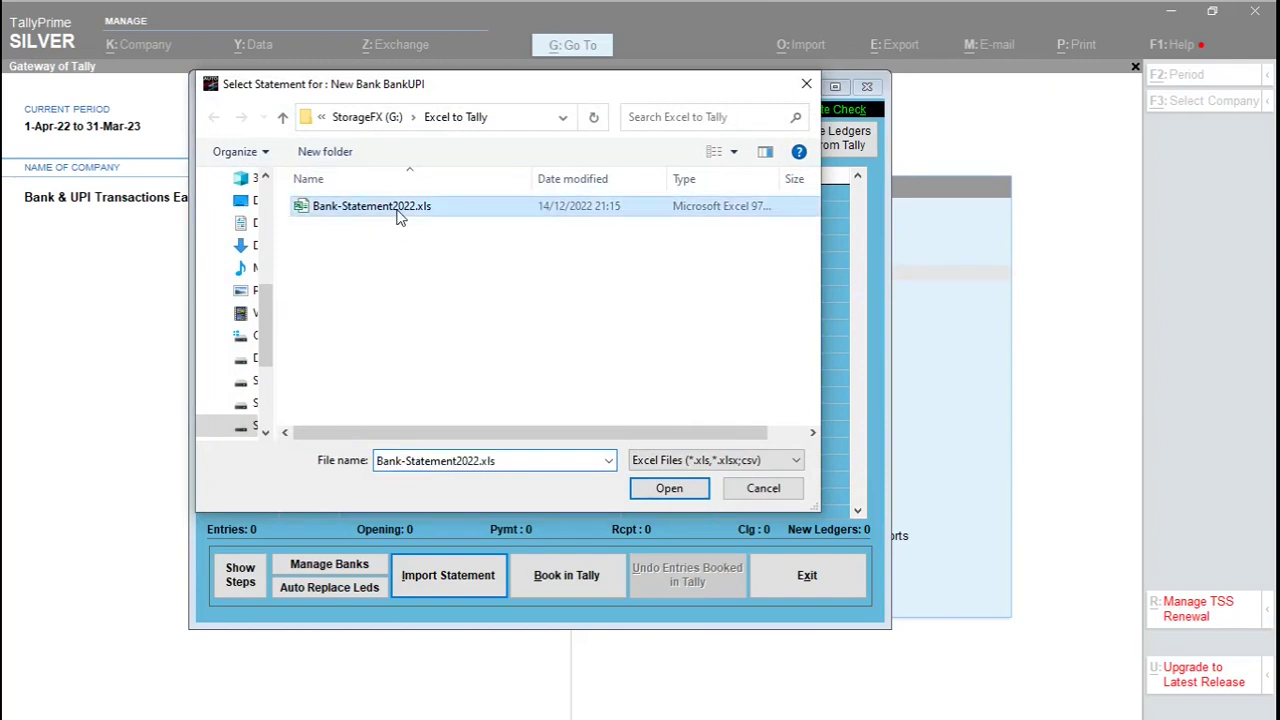
{"action": "left_click", "coordinate": [672, 489]}
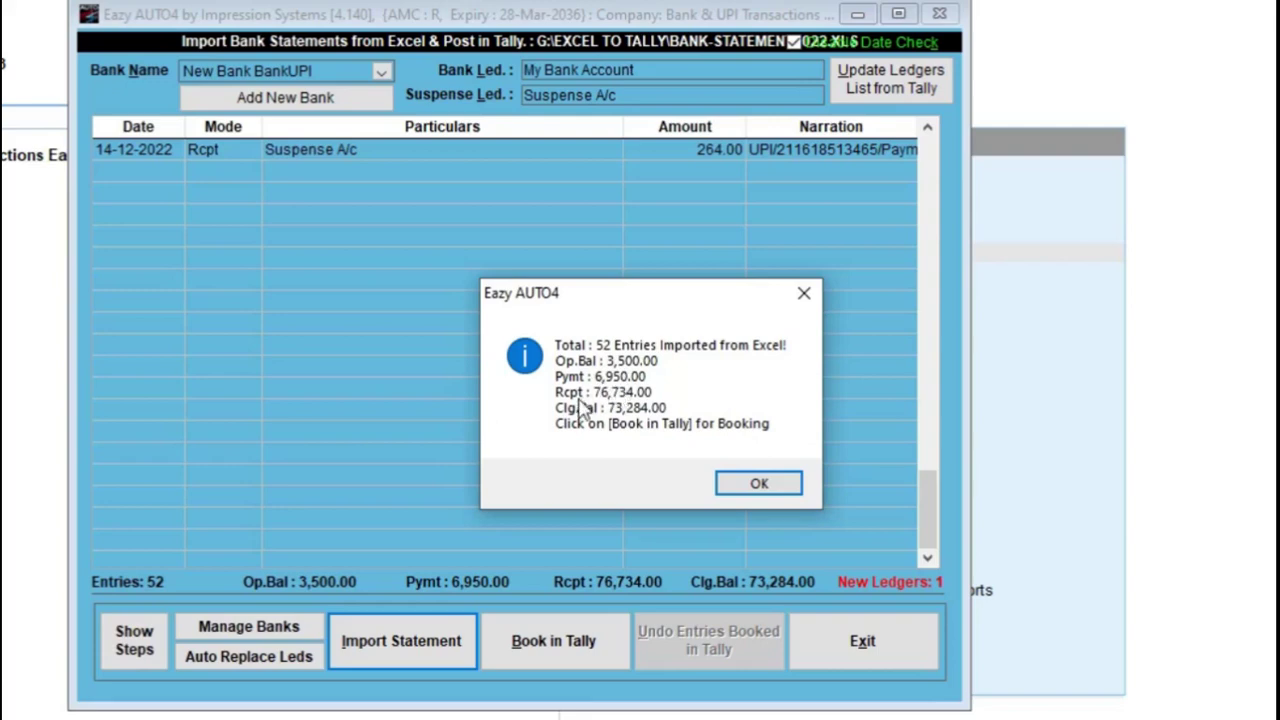
{"action": "left_click", "coordinate": [771, 485]}
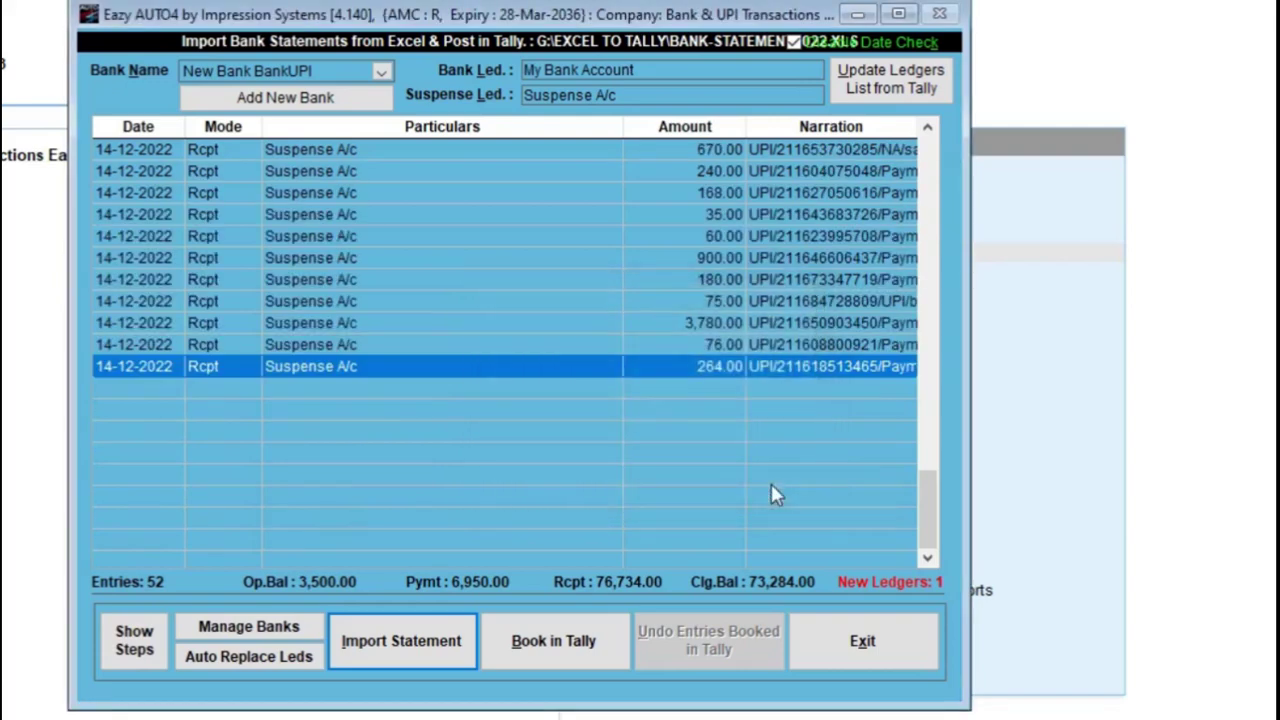
- Review the imported entries up through the list, checking the mode and ledger of the Cash Deposit and Mahindra Ltd rows
{"action": "left_click", "coordinate": [289, 345]}
{"action": "key", "text": "Up"}
{"action": "key", "text": "Up"}
{"action": "key", "text": "Up"}
{"action": "key", "text": "Up"}
{"action": "key", "text": "Up"}
{"action": "key", "text": "Up"}
{"action": "key", "text": "Up"}
{"action": "key", "text": "Up"}
{"action": "key", "text": "Up"}
{"action": "key", "text": "Up"}
{"action": "key", "text": "Up"}
{"action": "key", "text": "Up"}
{"action": "key", "text": "Up"}
{"action": "key", "text": "Up"}
{"action": "key", "text": "Up"}
{"action": "key", "text": "Up"}
{"action": "key", "text": "Up"}
{"action": "key", "text": "Up"}
{"action": "key", "text": "Up"}
{"action": "key", "text": "Up"}
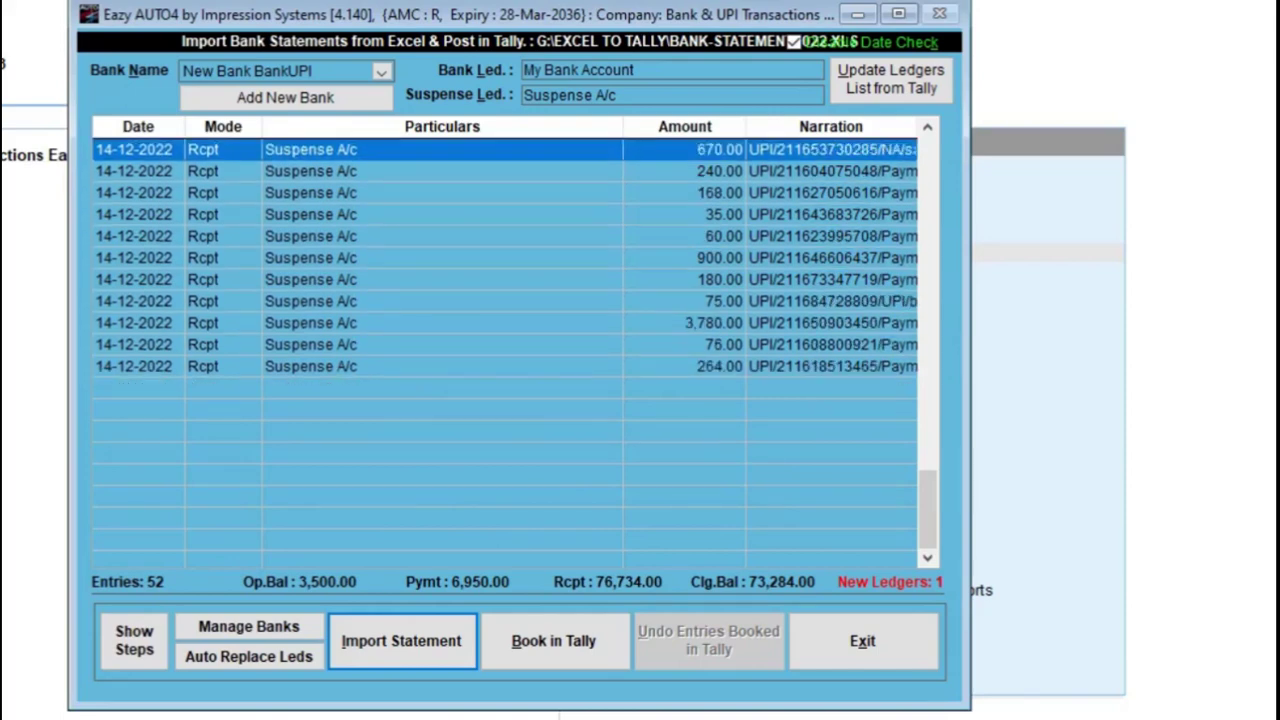
{"action": "key", "text": "Up"}
{"action": "key", "text": "Up"}
{"action": "key", "text": "Up"}
{"action": "key", "text": "Up"}
{"action": "key", "text": "Up"}
{"action": "key", "text": "Up"}
{"action": "key", "text": "Up"}
{"action": "key", "text": "Up"}
{"action": "key", "text": "Up"}
{"action": "key", "text": "Up"}
{"action": "key", "text": "Up"}
{"action": "key", "text": "Up"}
{"action": "key", "text": "Up"}
{"action": "key", "text": "Up"}
{"action": "key", "text": "Up"}
{"action": "key", "text": "Up"}
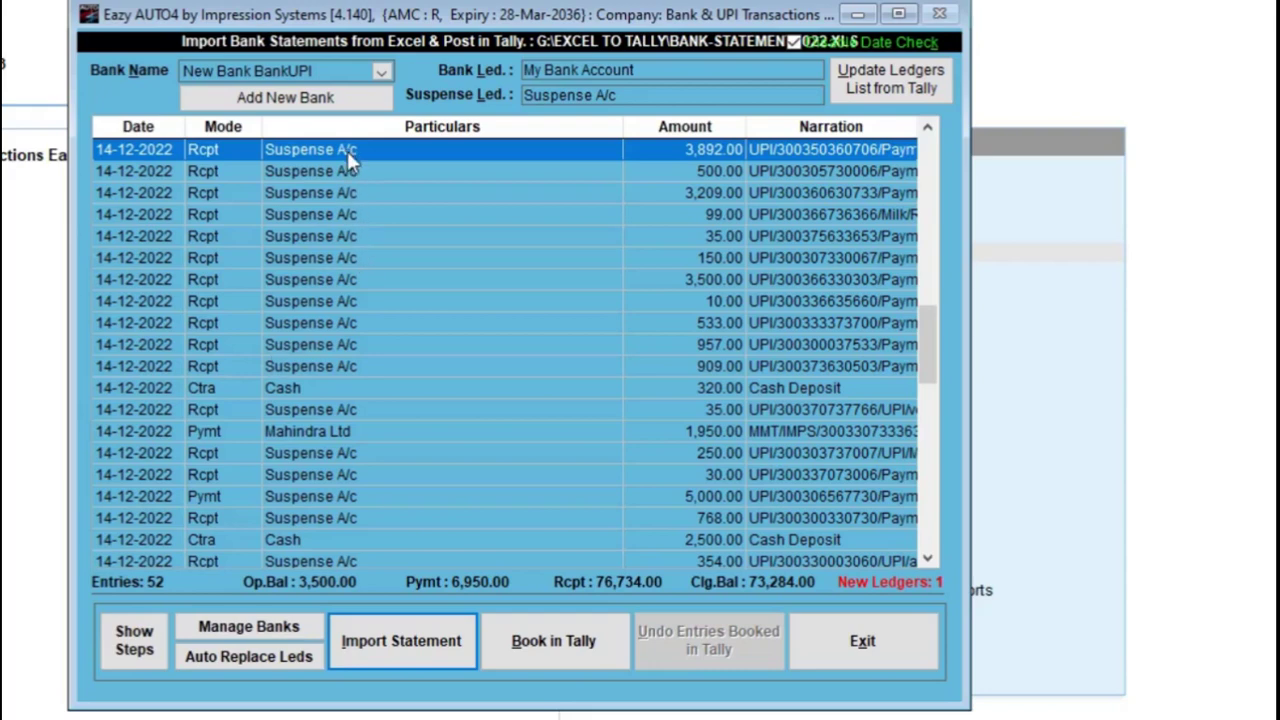
{"action": "left_click", "coordinate": [296, 388]}
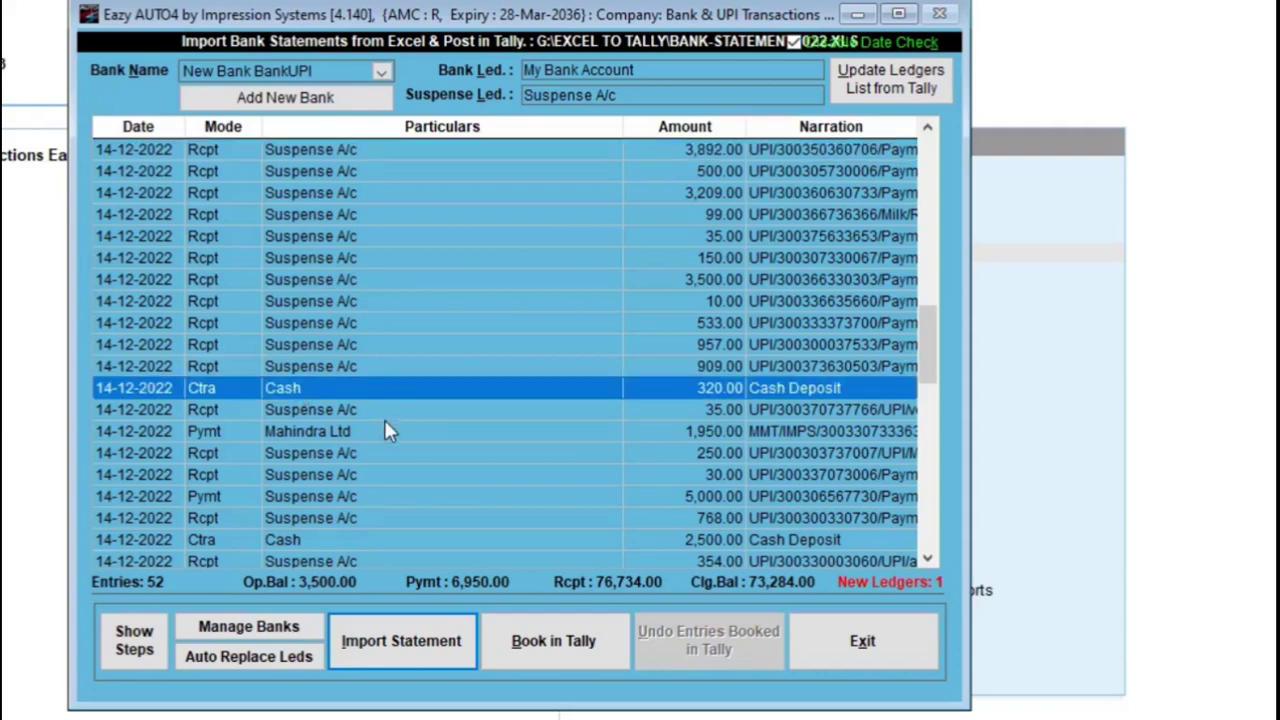
{"action": "left_click", "coordinate": [330, 427]}
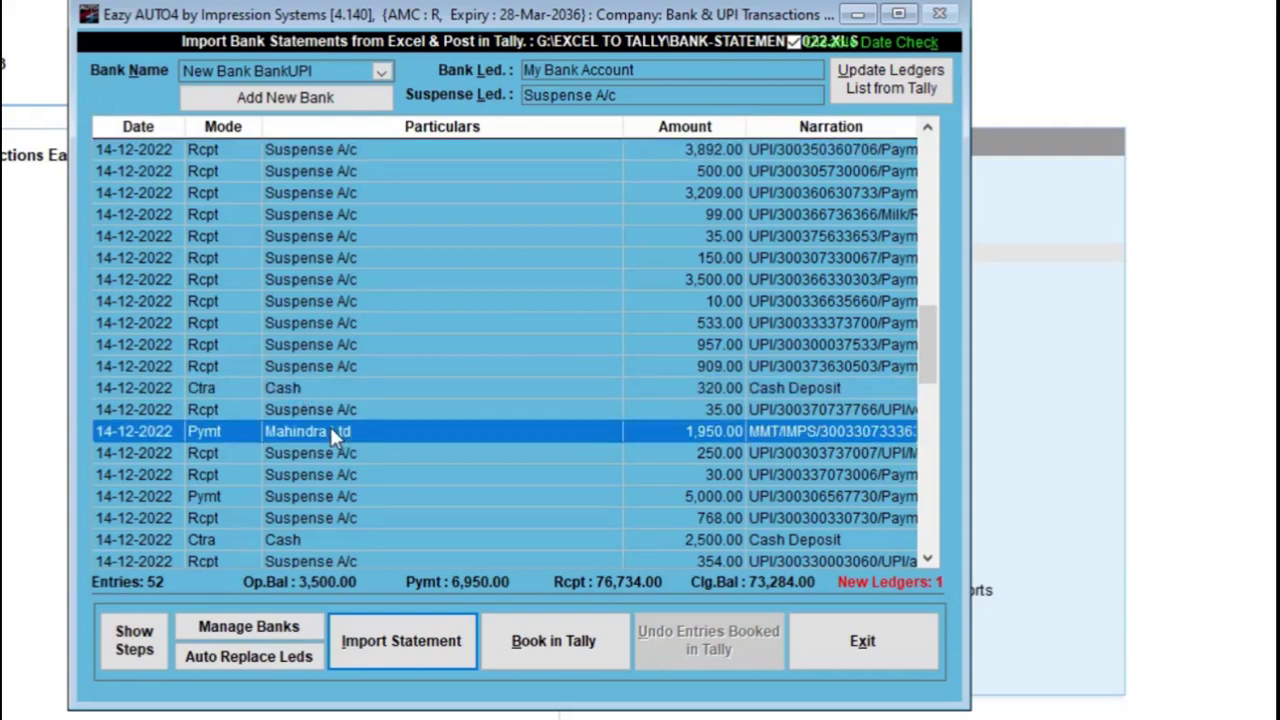
- View the new ledgers missing from Tally and compare them with the ledger list in TallyPrime, then return to Eazy AUTO4
{"action": "left_click", "coordinate": [881, 582]}
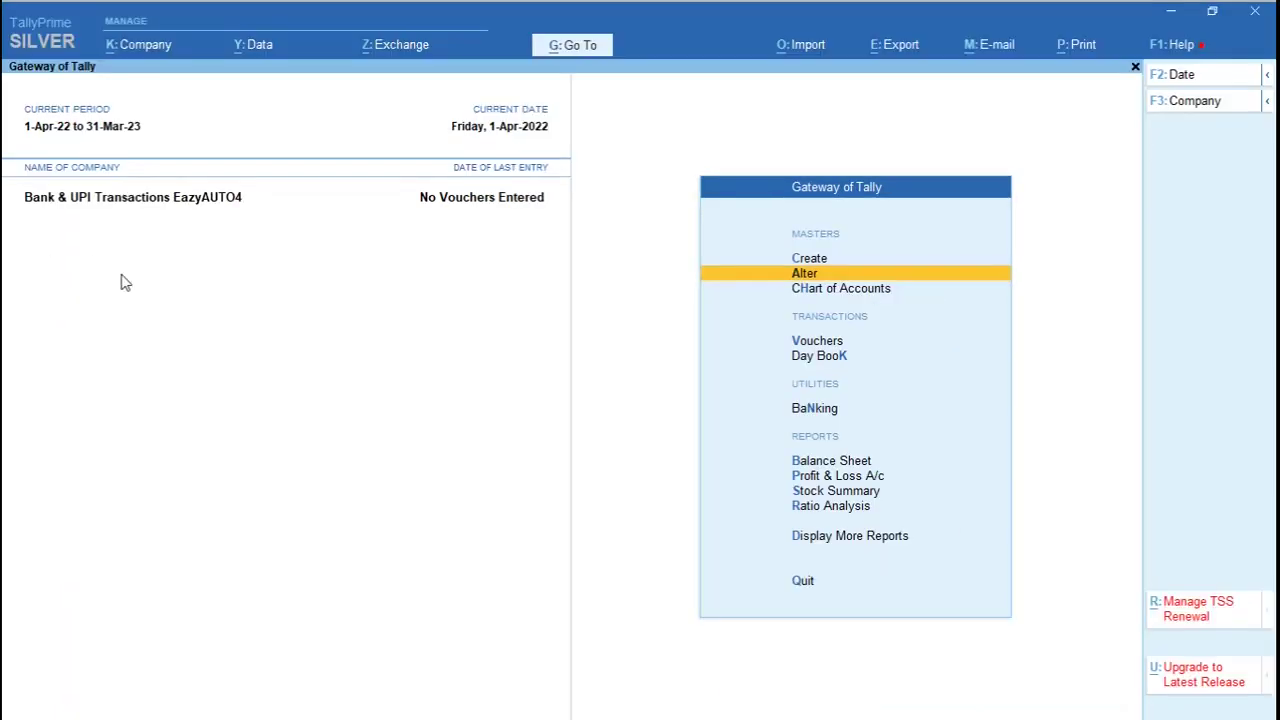
{"action": "key", "text": "Return"}
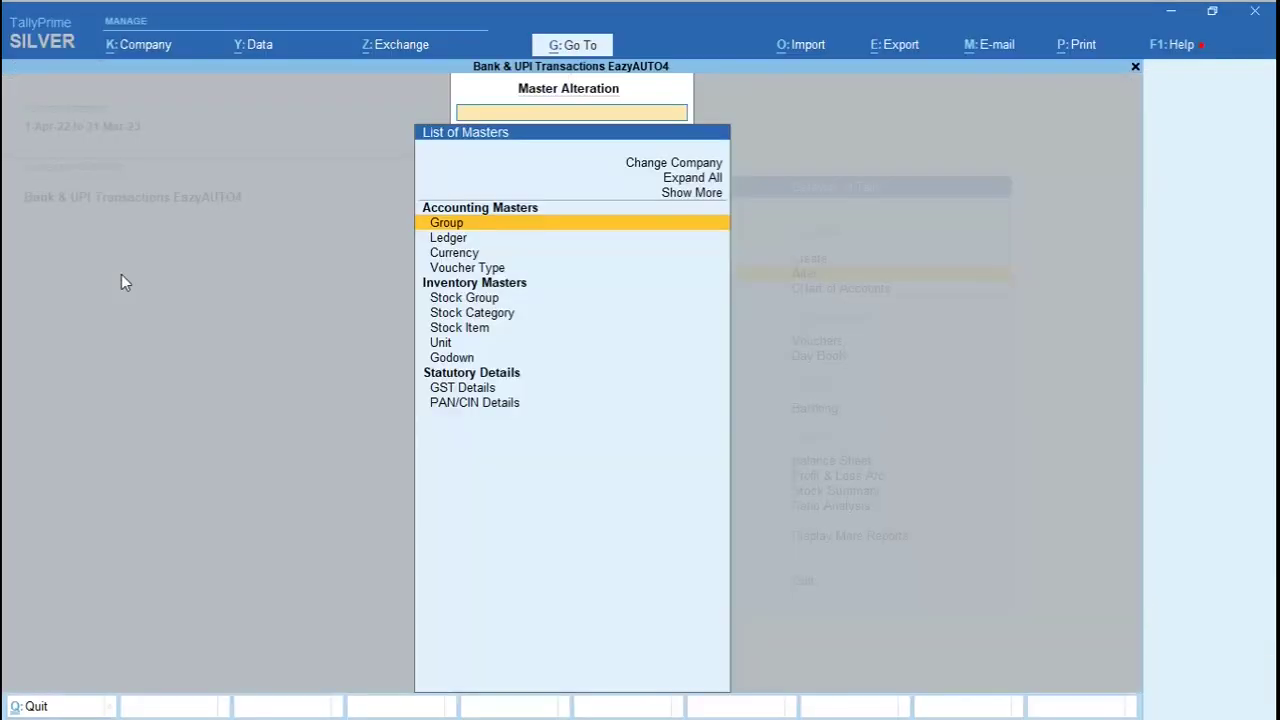
{"action": "key", "text": "Down"}
{"action": "key", "text": "Return"}
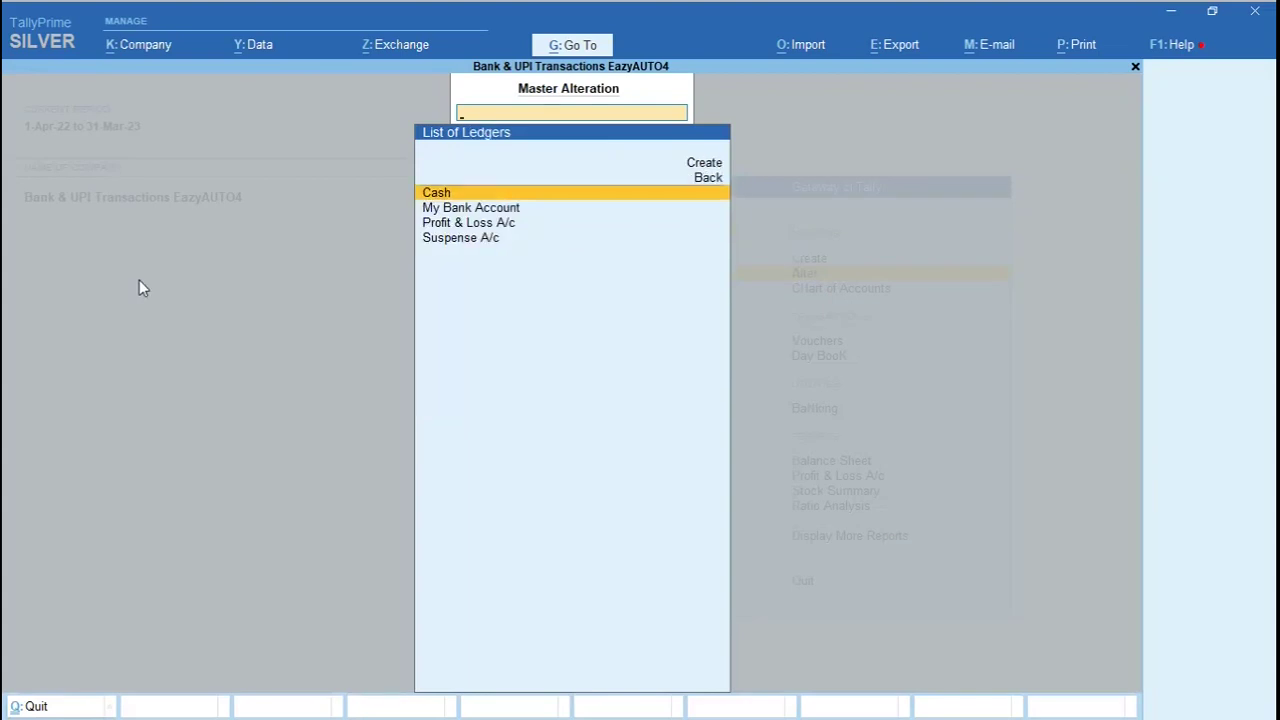
{"action": "key", "text": "Escape"}
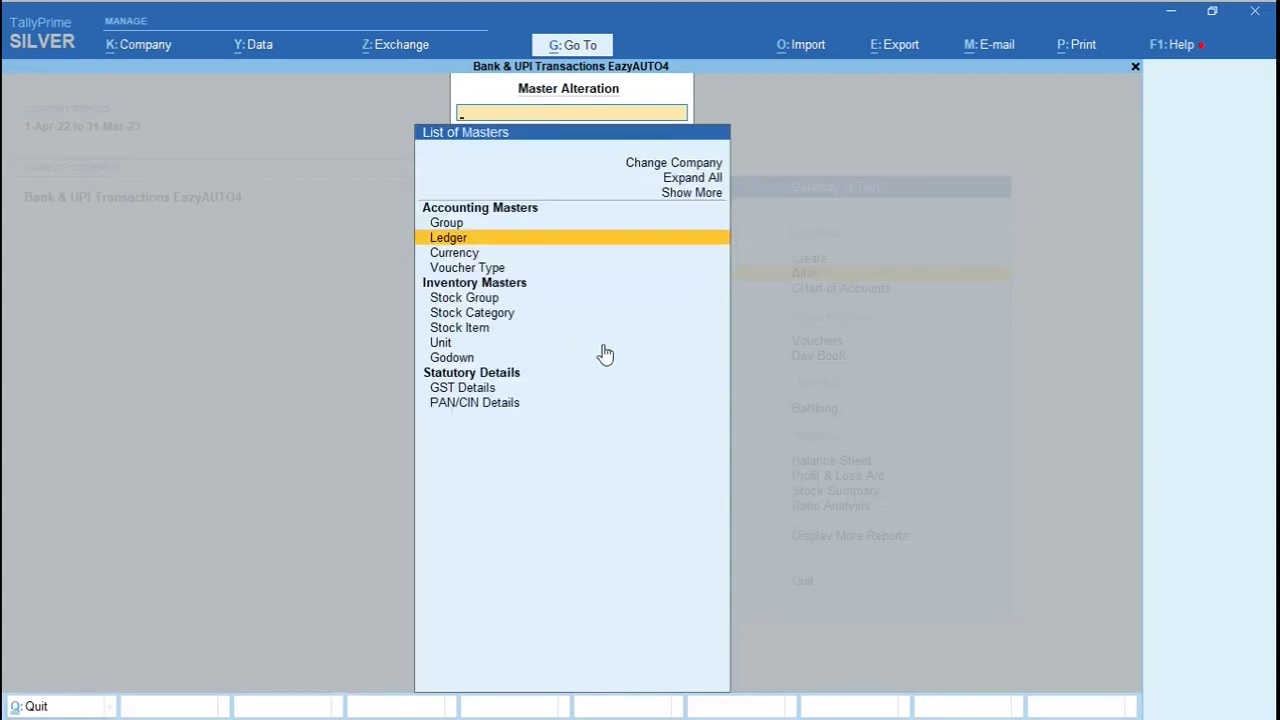
{"action": "key", "text": "Escape"}
{"action": "key", "text": "alt+Tab"}
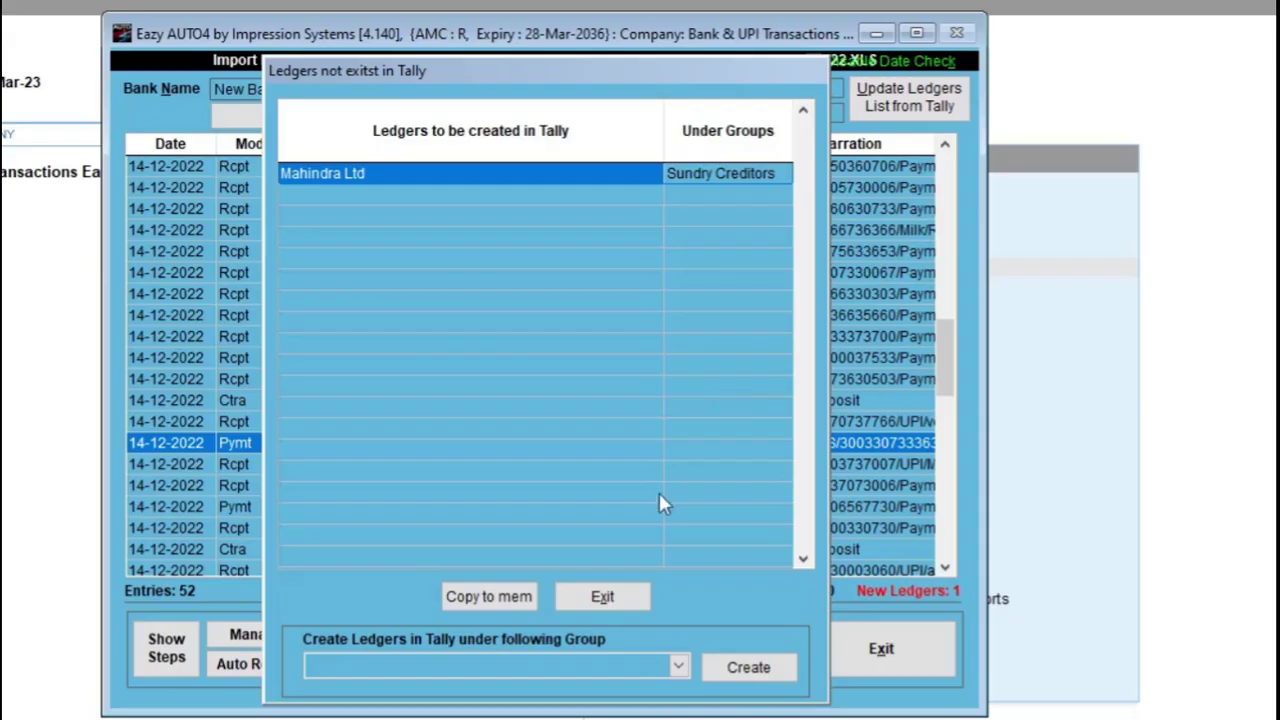
- Create the missing Mahindra Ltd ledger under Sundry Creditors by posting it to Tally from the new ledgers list
{"action": "left_click", "coordinate": [607, 596]}
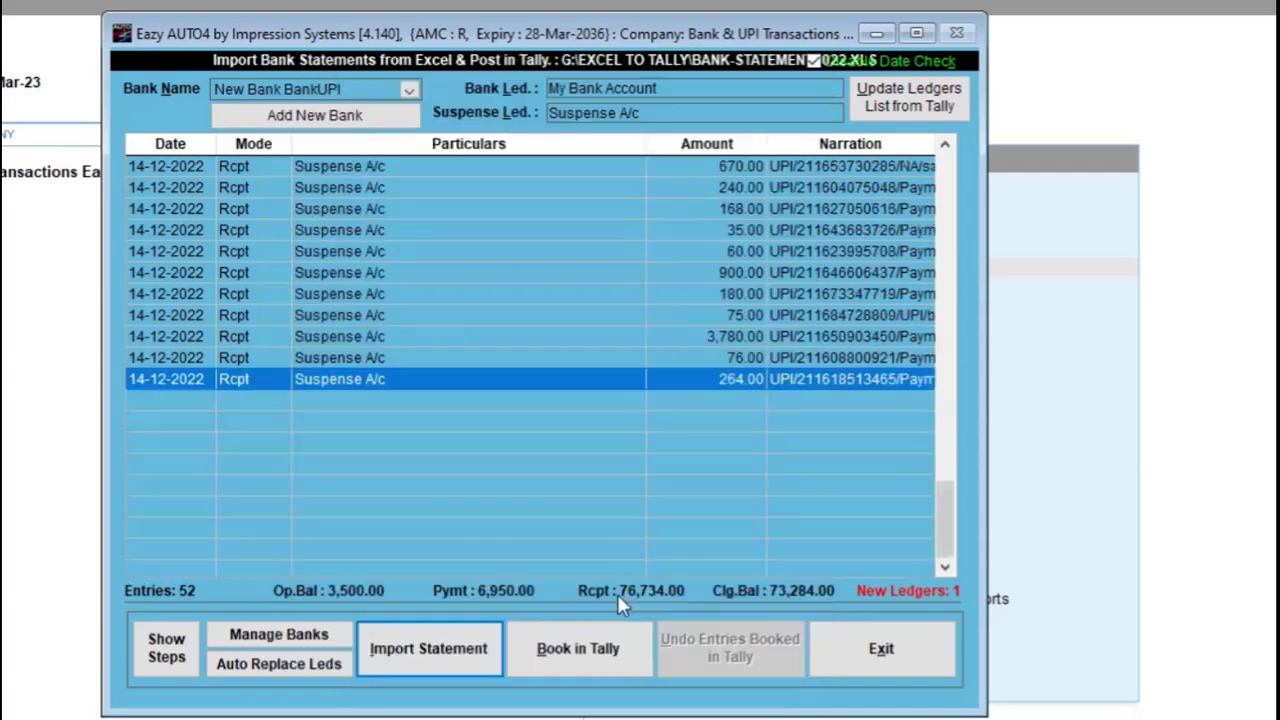
{"action": "left_click", "coordinate": [908, 588]}
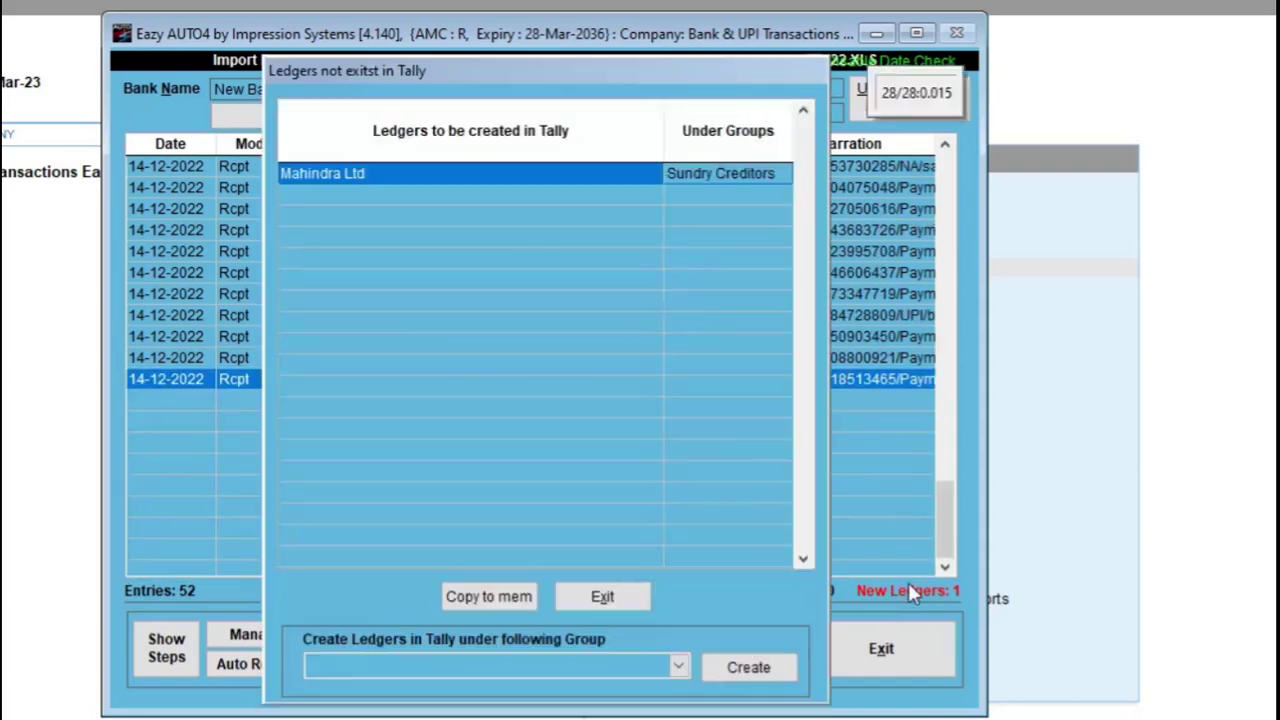
{"action": "left_click", "coordinate": [740, 666]}
{"action": "left_click", "coordinate": [693, 648]}
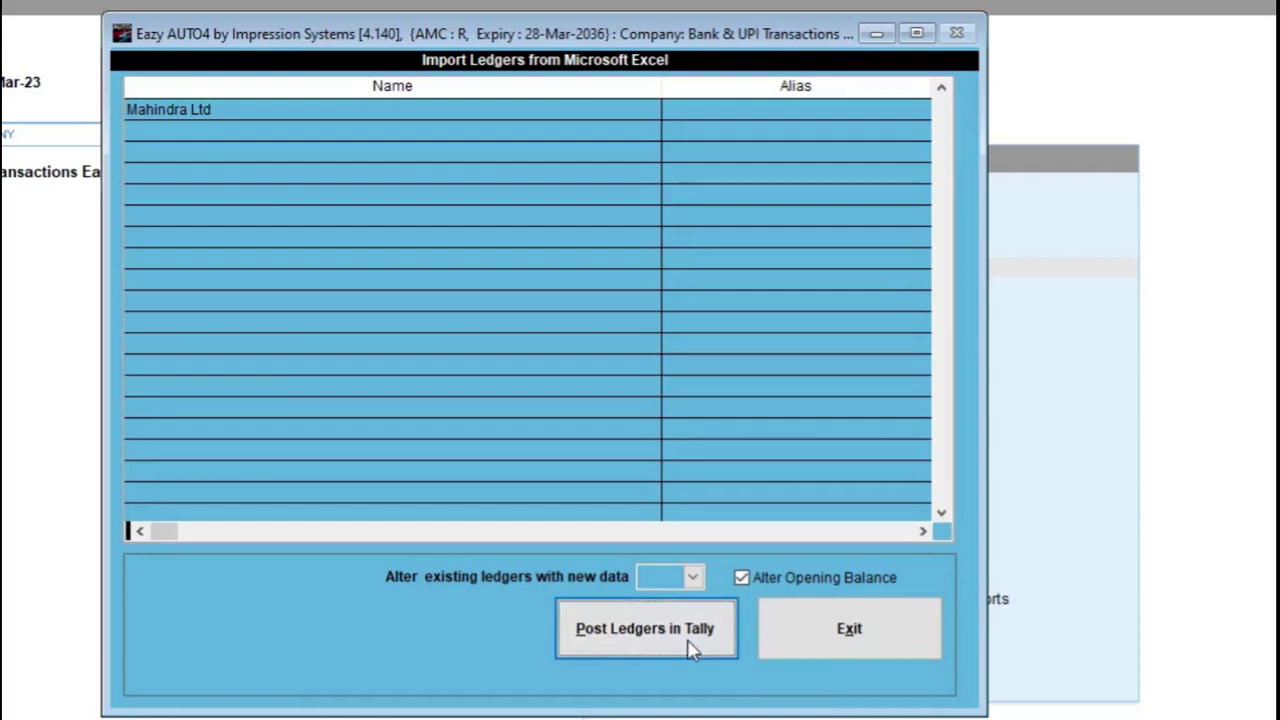
{"action": "left_click", "coordinate": [722, 462]}
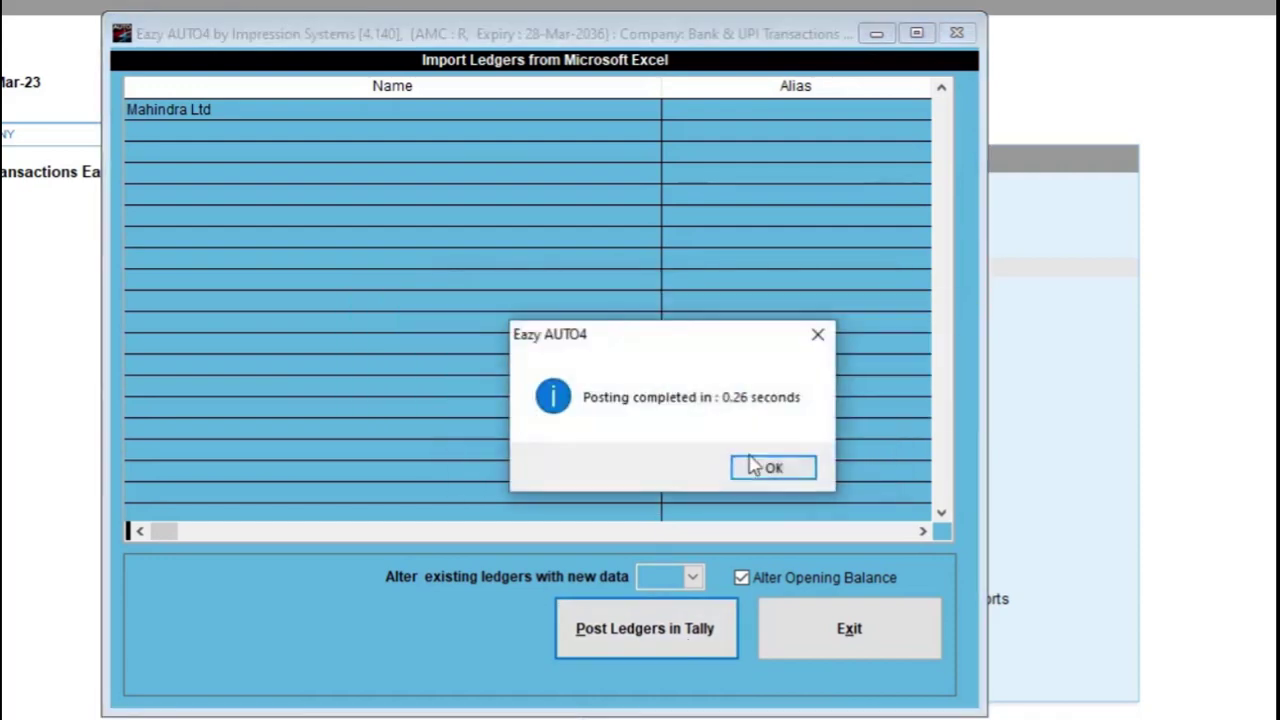
{"action": "left_click", "coordinate": [749, 466]}
- Switch to TallyPrime, check the ledger list under Alter for Mahindra Ltd, and return to Eazy AUTO4
{"action": "left_click", "coordinate": [5, 345]}
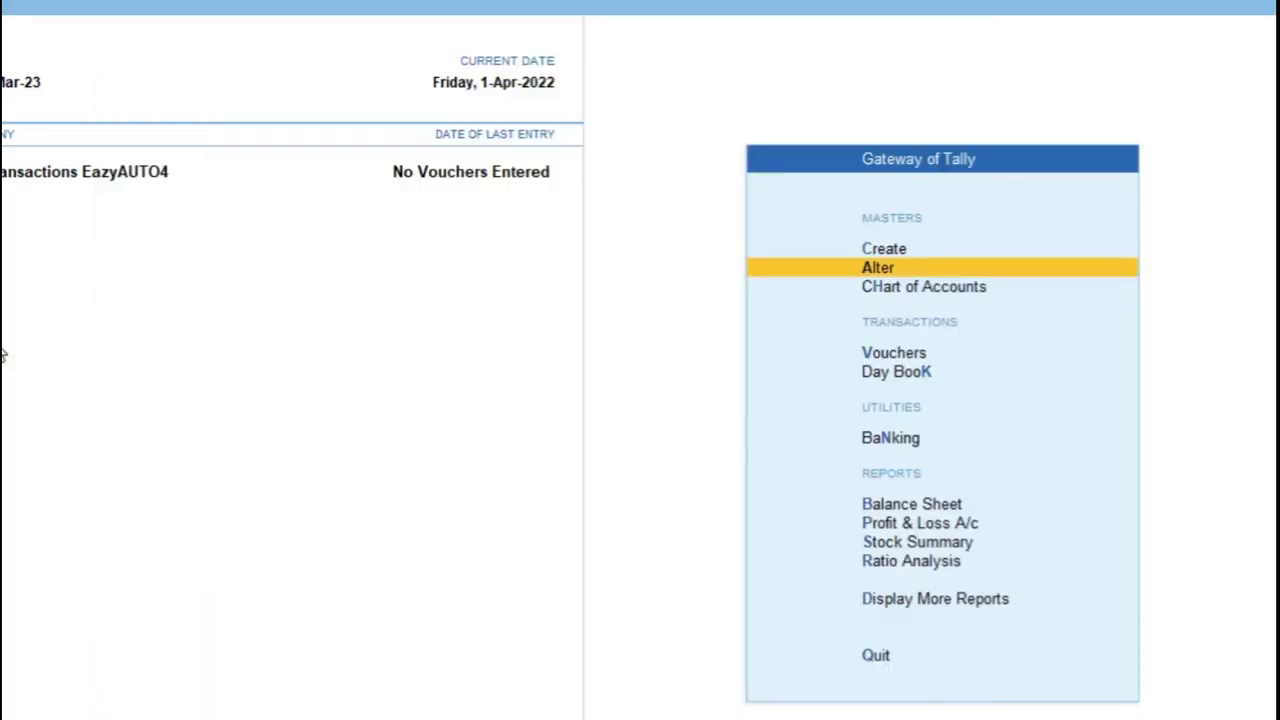
{"action": "key", "text": "Return"}
{"action": "key", "text": "Down"}
{"action": "key", "text": "Down"}
{"action": "key", "text": "Down"}
{"action": "key", "text": "Up"}
{"action": "key", "text": "Up"}
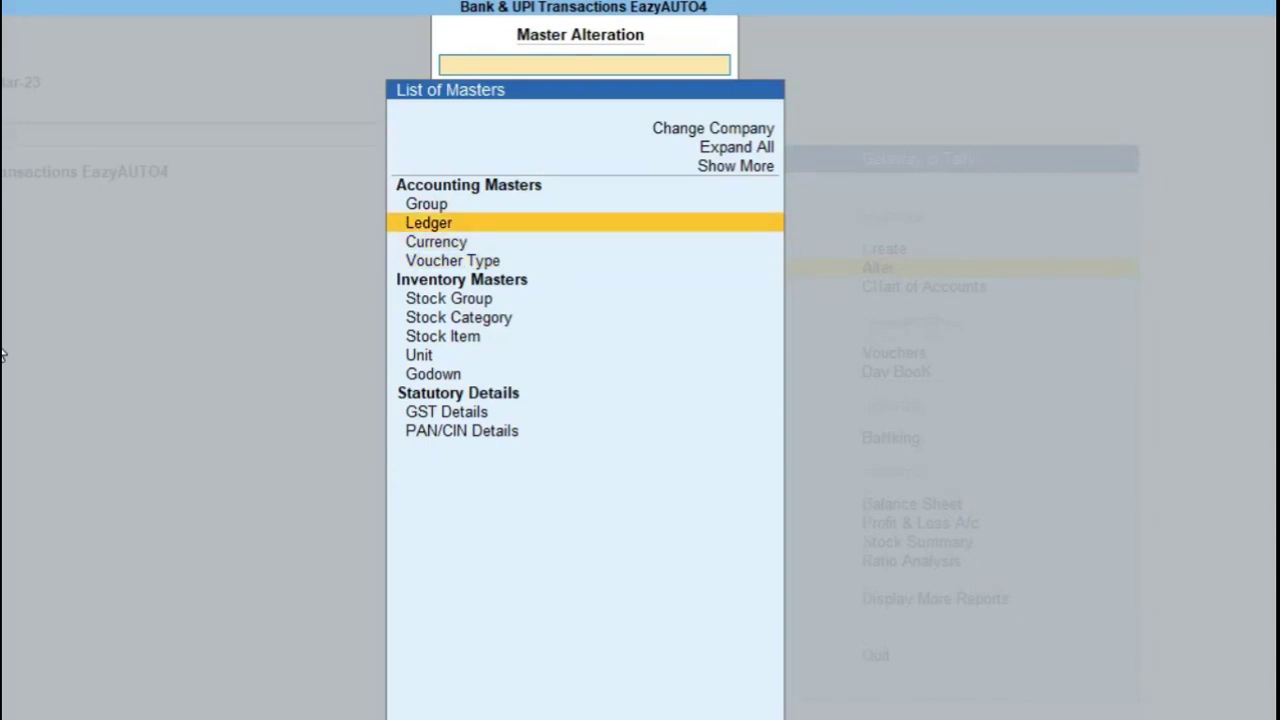
{"action": "key", "text": "Return"}
{"action": "key", "text": "Down"}
{"action": "key", "text": "Escape"}
{"action": "key", "text": "Escape"}
{"action": "key", "text": "alt+Tab"}
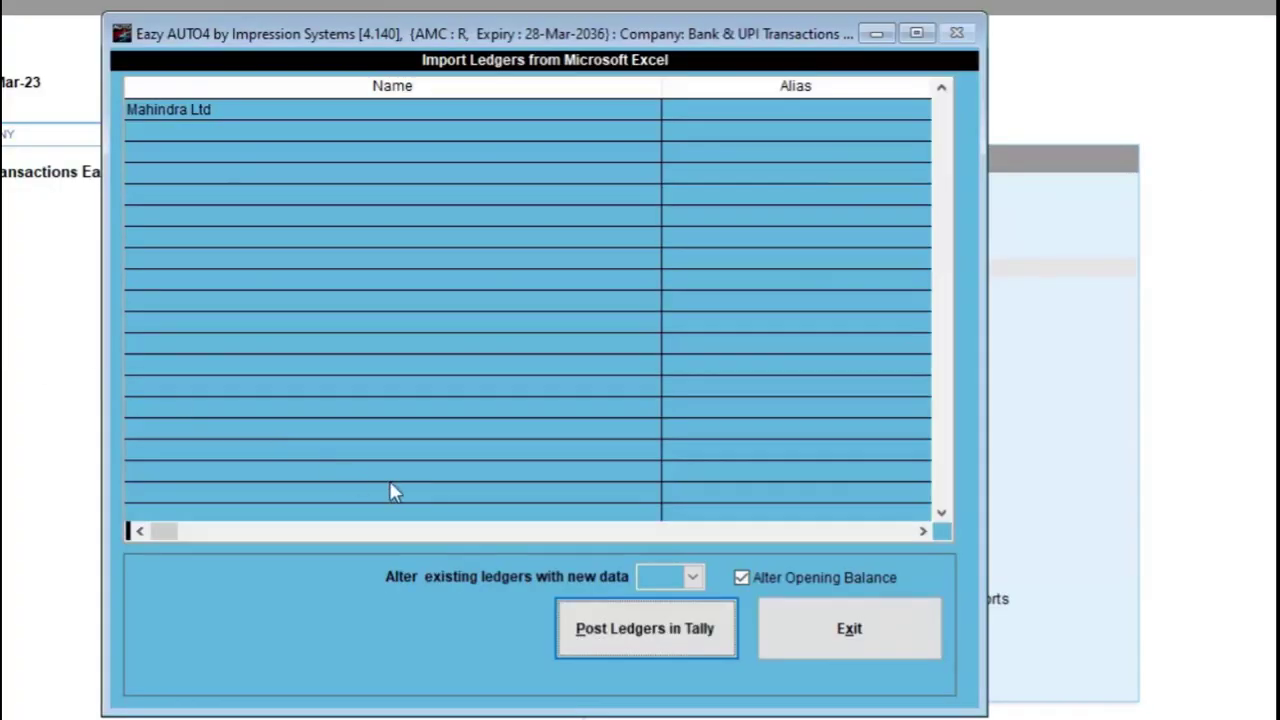
- Leave the ledger posting screen and import the bank statement again for 14-12-2022 to refresh the new ledgers check
{"action": "key", "text": "Escape"}
{"action": "key", "text": "Escape"}
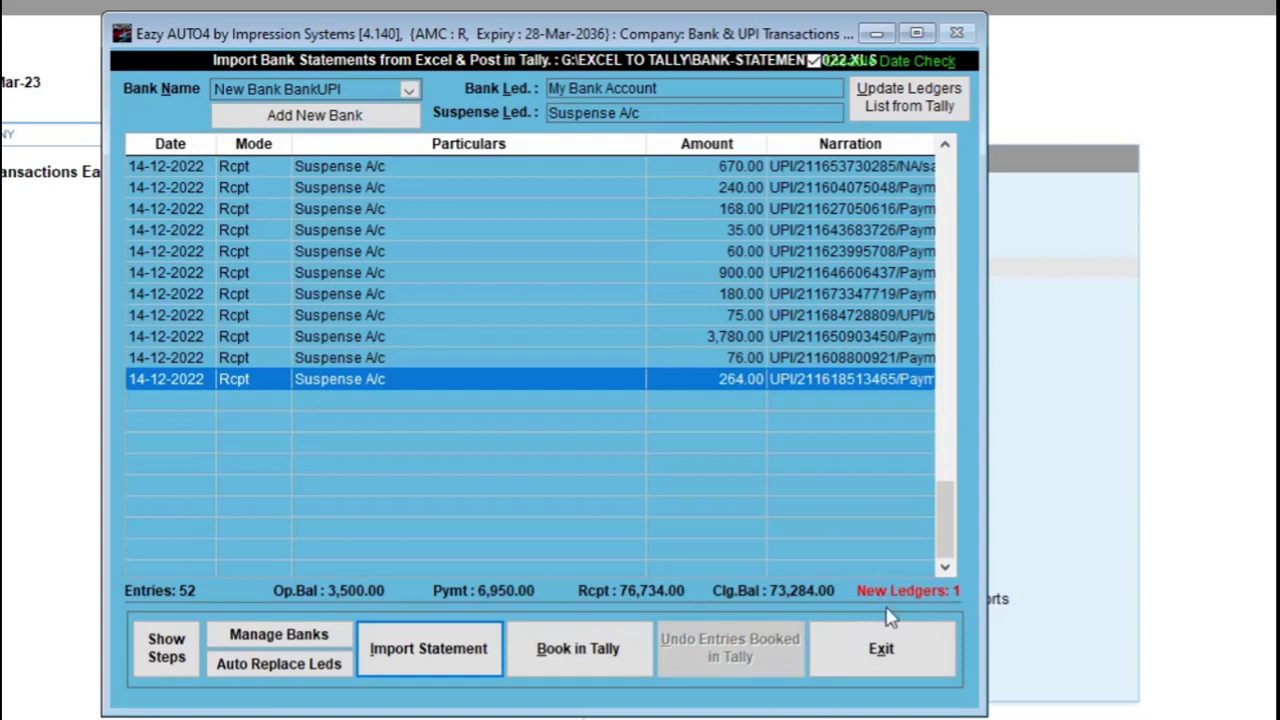
{"action": "left_click", "coordinate": [449, 657]}
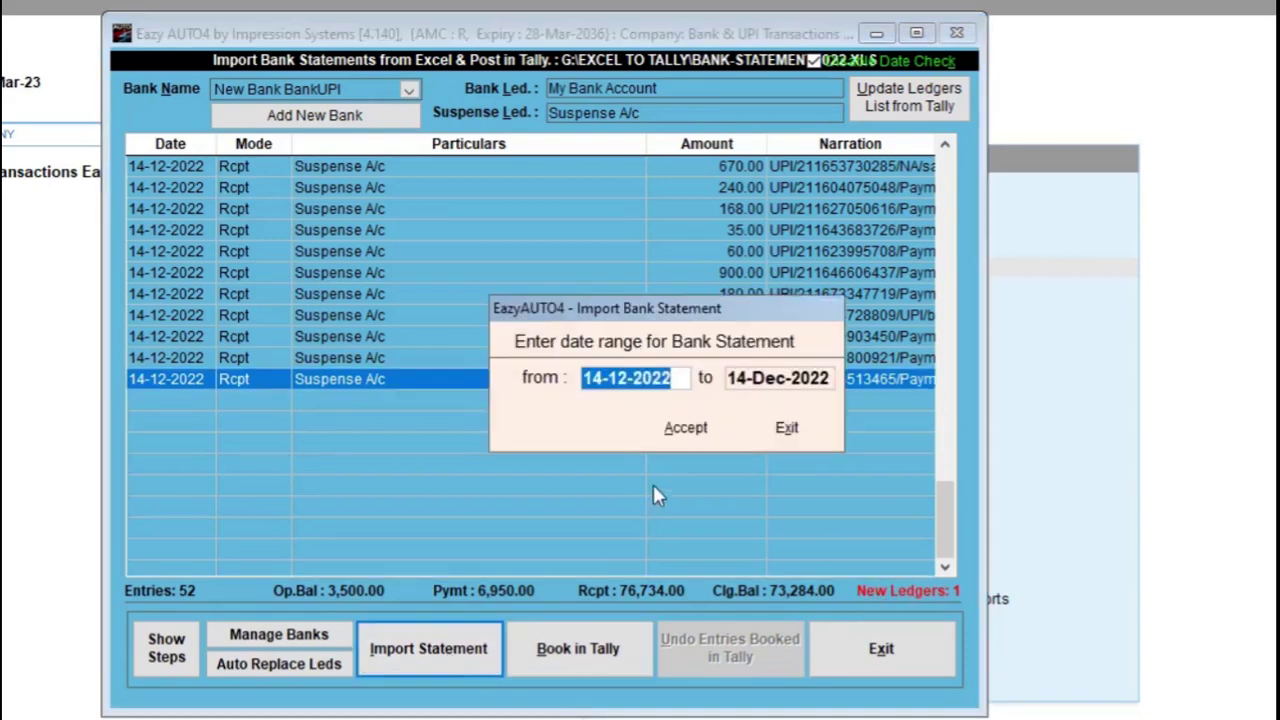
{"action": "left_click", "coordinate": [684, 432]}
{"action": "left_click", "coordinate": [786, 494]}
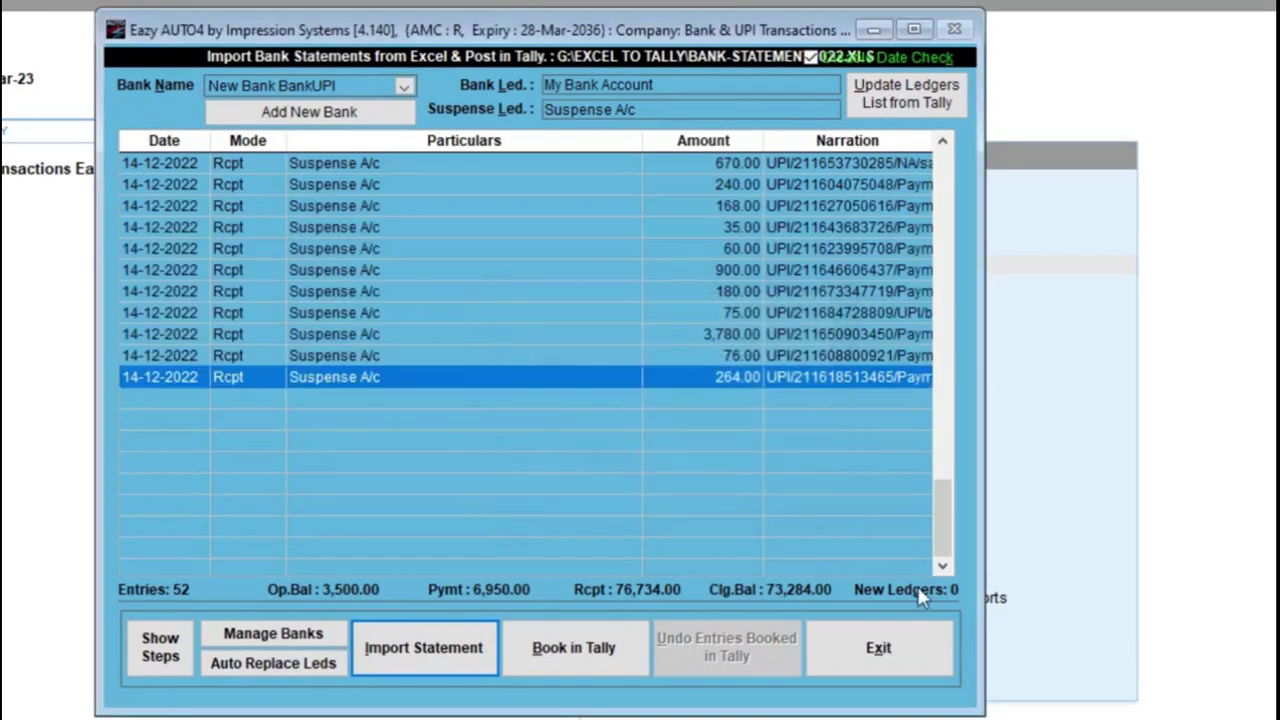
- Book the imported bank statement entries in Tally
{"action": "left_click", "coordinate": [612, 650]}
{"action": "left_click", "coordinate": [721, 461]}
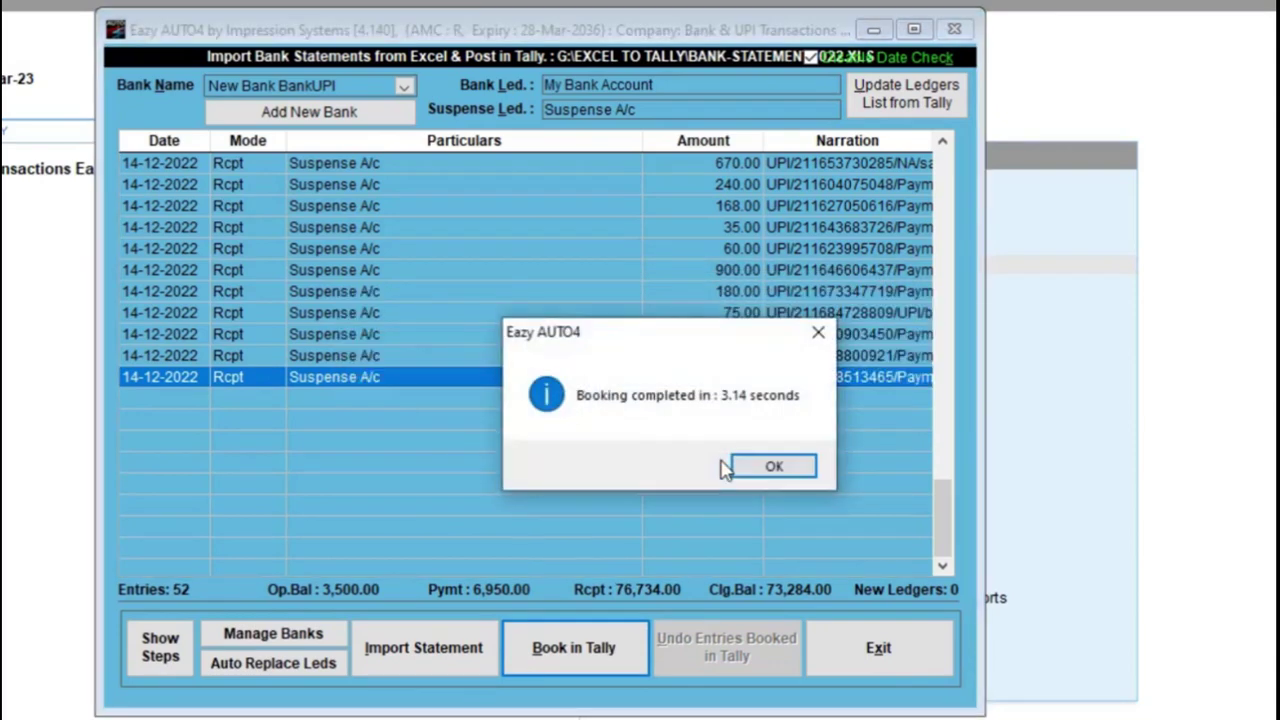
{"action": "left_click", "coordinate": [776, 468]}
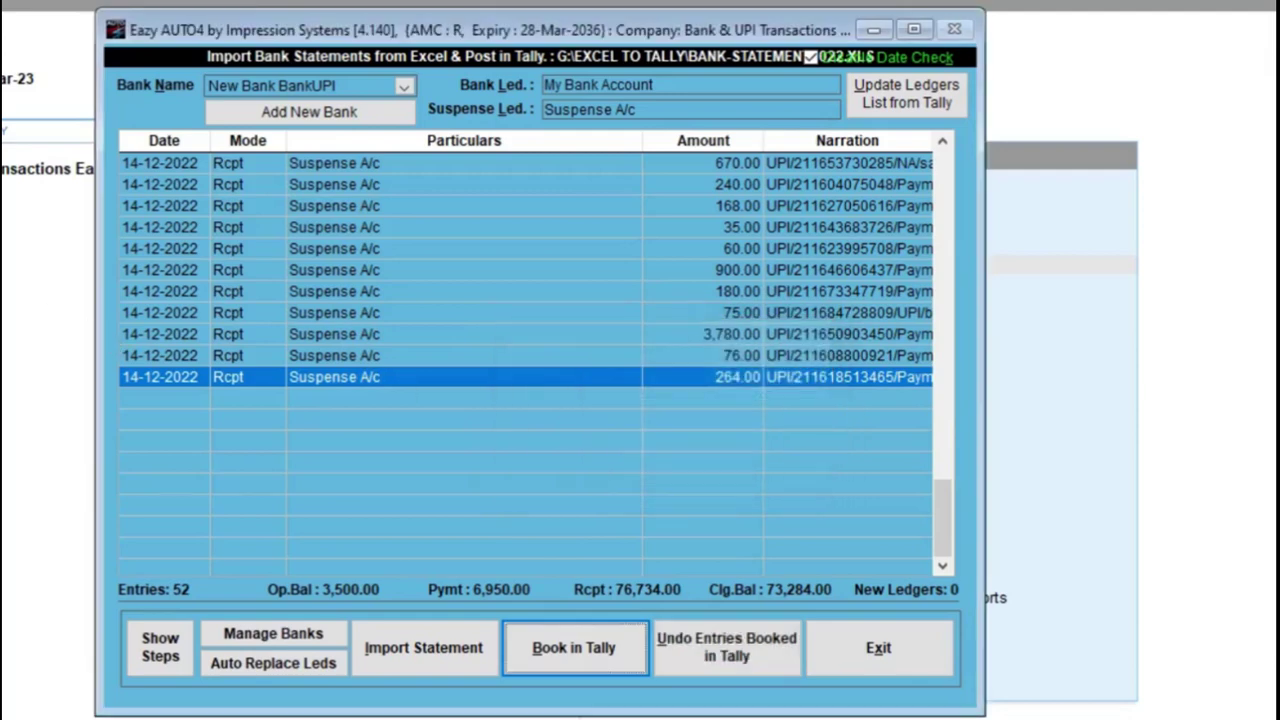
- Switch to TallyPrime and display the Day Book for 14-12-2022
{"action": "left_click", "coordinate": [10, 328]}
{"action": "key", "text": "Down"}
{"action": "key", "text": "Down"}
{"action": "key", "text": "Down"}
{"action": "key", "text": "Down"}
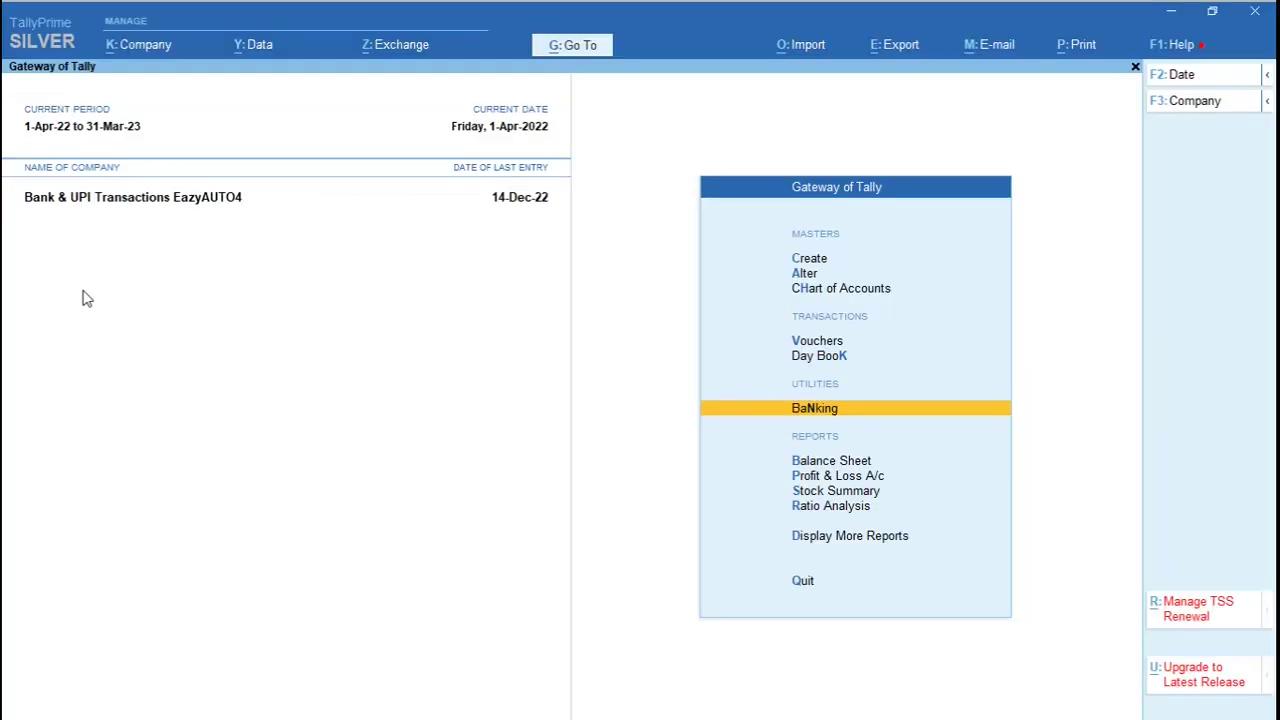
{"action": "key", "text": "Up"}
{"action": "key", "text": "Return"}
{"action": "key", "text": "F2"}
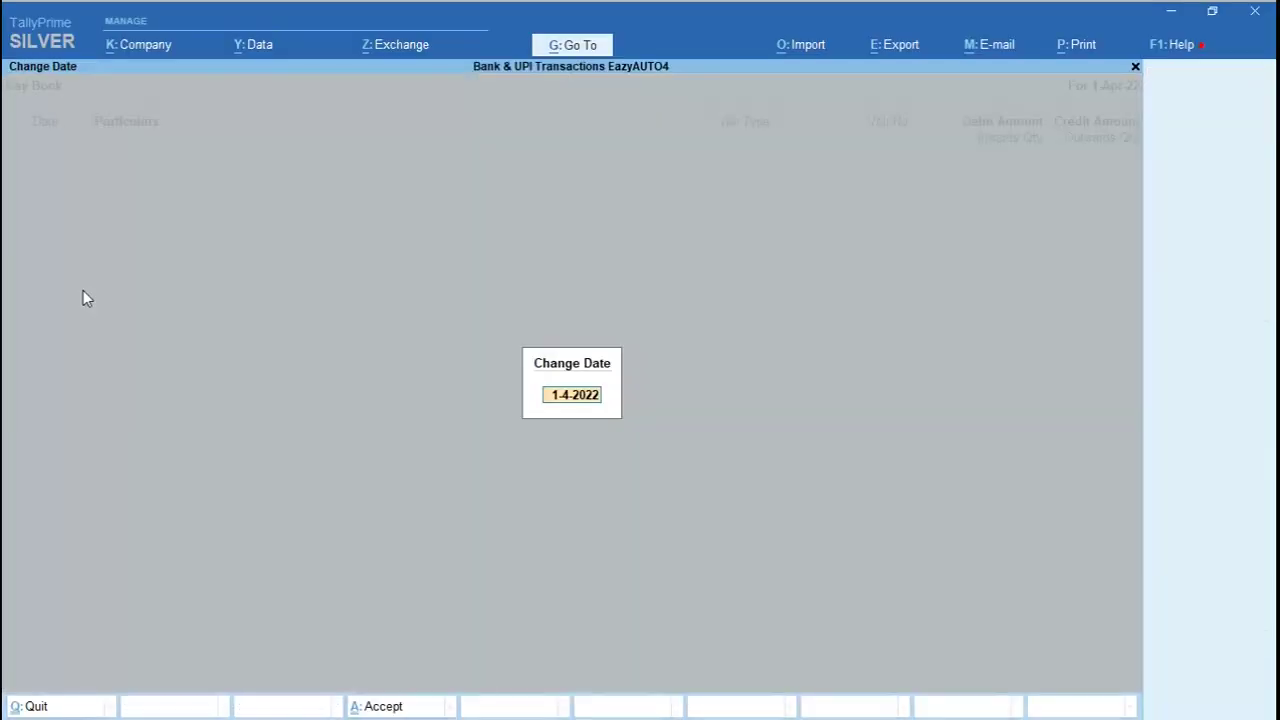
{"action": "type", "text": "14.12.2"}
{"action": "type", "text": "02"}
{"action": "key", "text": "BackSpace"}
{"action": "key", "text": "BackSpace"}
{"action": "type", "text": "022"}
{"action": "key", "text": "Return"}
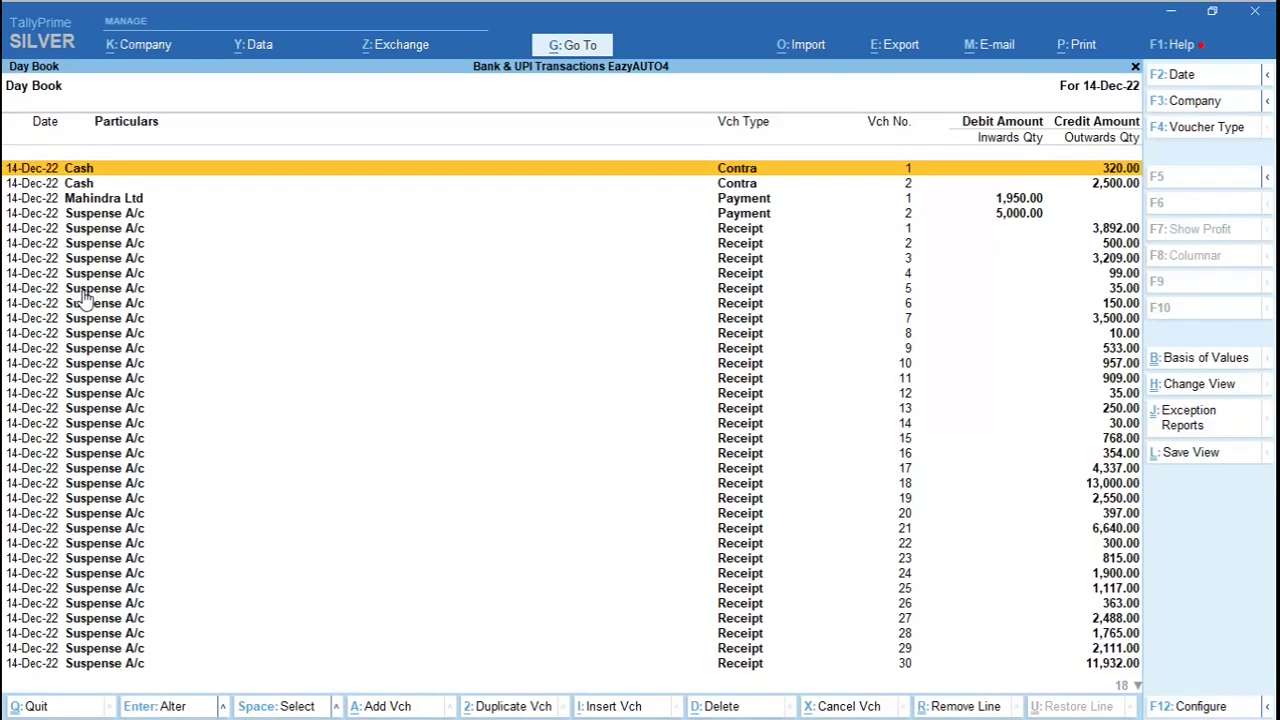
- Examine the posted Day Book entries, browsing the individual vouchers from the Mahindra Ltd payment through Receipt No. 6
{"action": "key", "text": "Page_Down"}
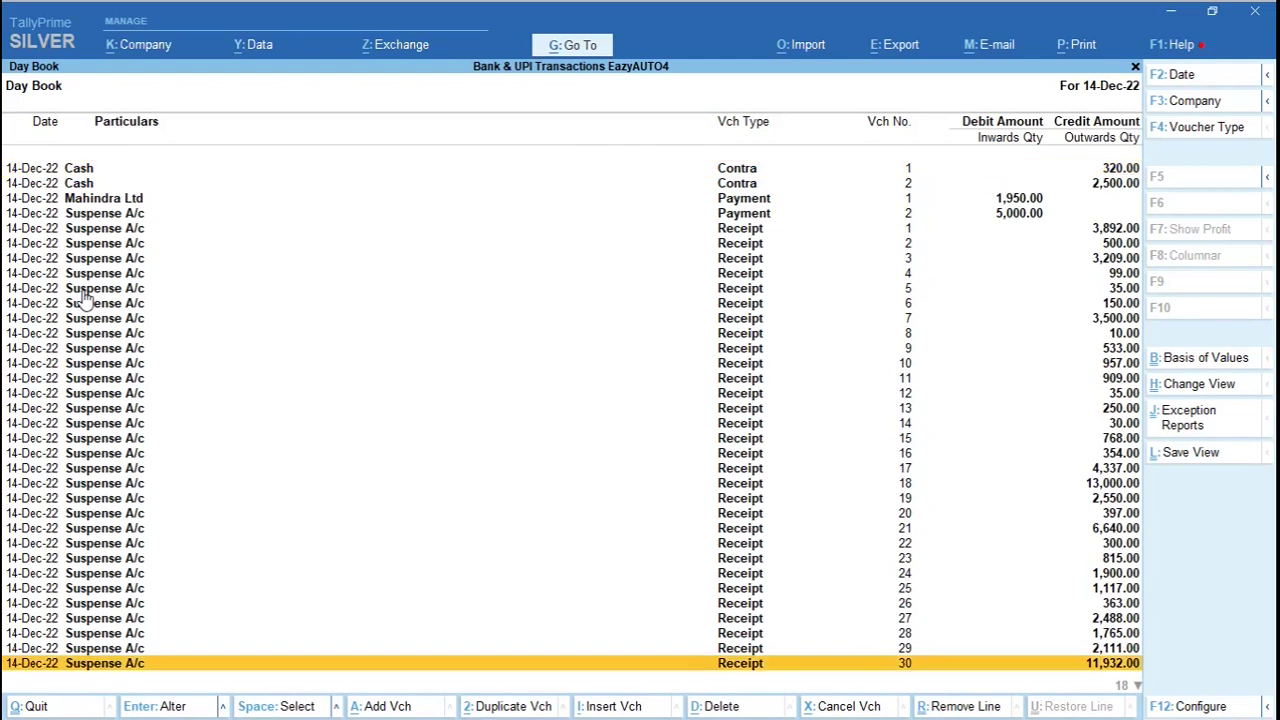
{"action": "key", "text": "Page_Up"}
{"action": "key", "text": "Down"}
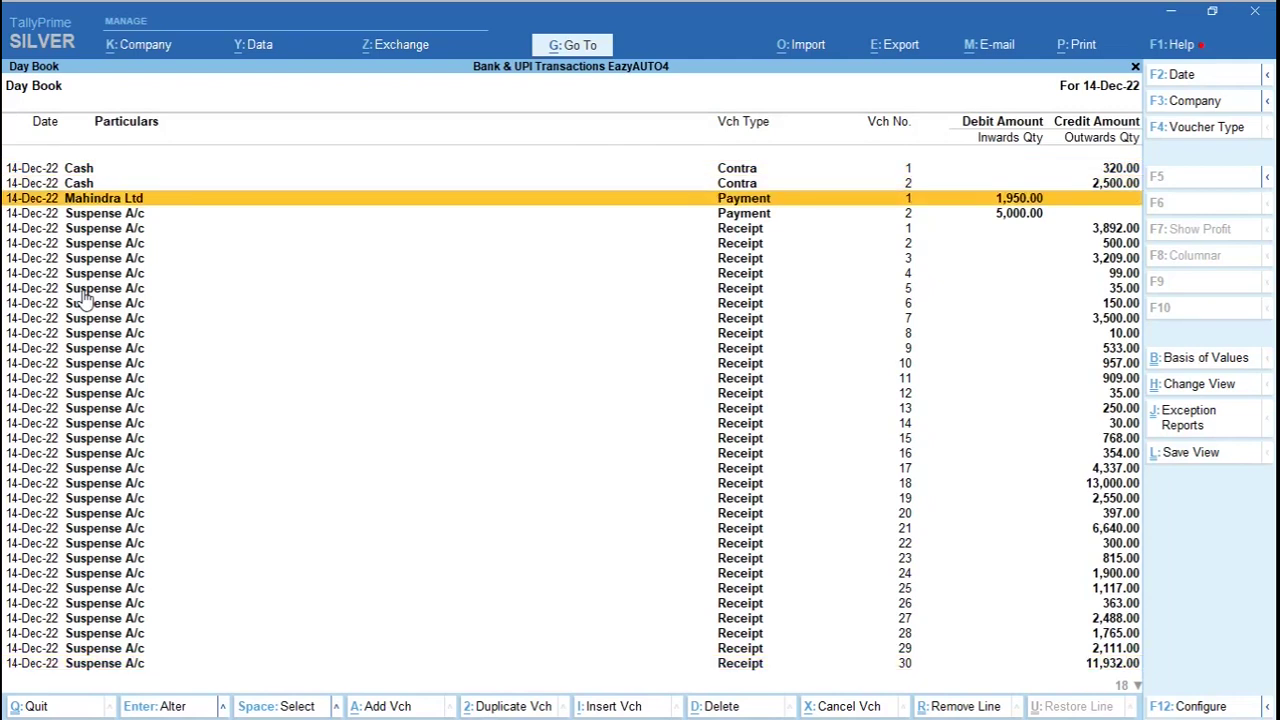
{"action": "key", "text": "Return"}
{"action": "key", "text": "Page_Down"}
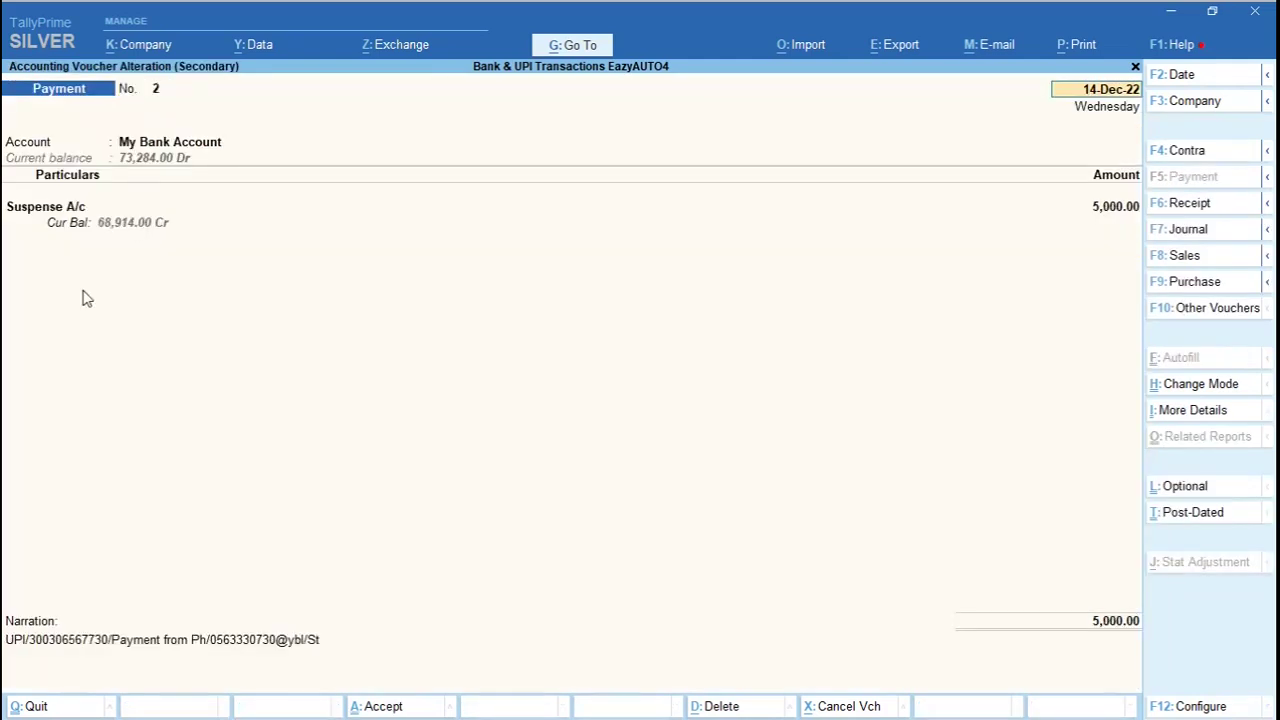
{"action": "key", "text": "Page_Down"}
{"action": "key", "text": "Page_Down"}
{"action": "key", "text": "Page_Down"}
{"action": "key", "text": "Page_Down"}
{"action": "key", "text": "Page_Down"}
{"action": "key", "text": "Page_Down"}
{"action": "key", "text": "Page_Down"}
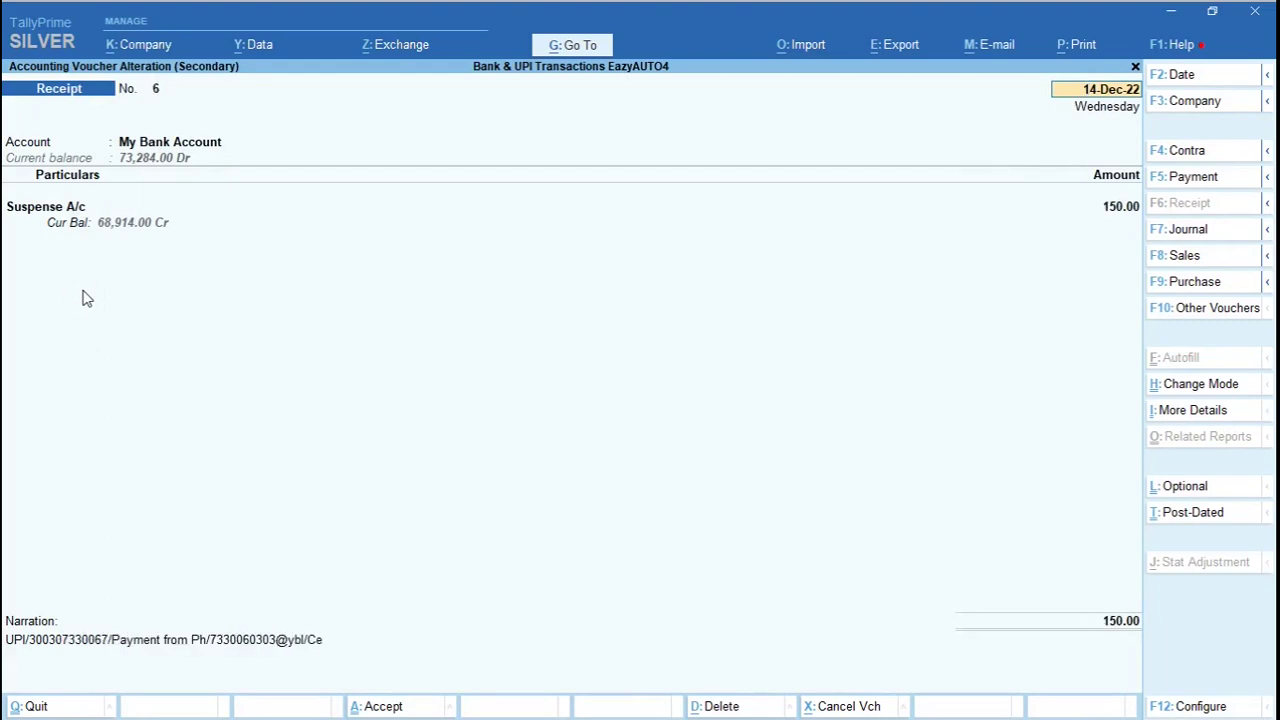
{"action": "key", "text": "Escape"}
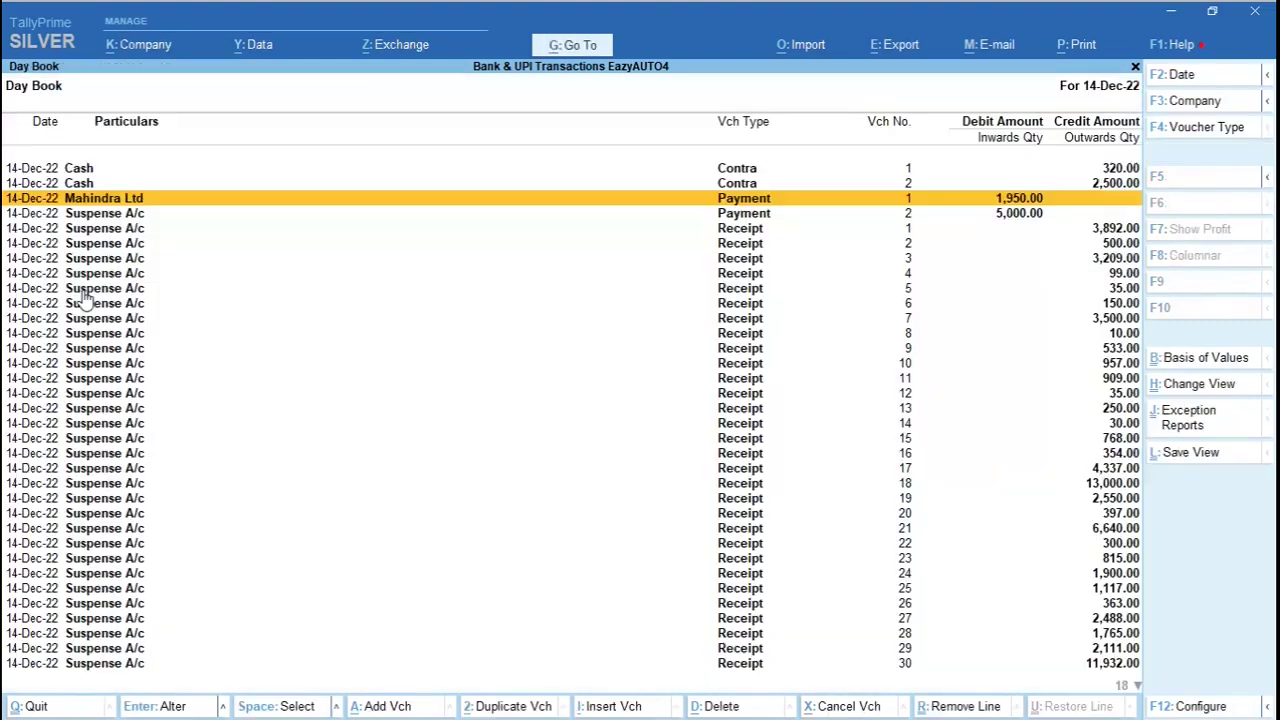
- Leave the Day Book and display the ledger vouchers of My Bank Account, going down to the last entry
{"action": "key", "text": "Escape"}
{"action": "key", "text": "Escape"}
{"action": "key", "text": "Escape"}
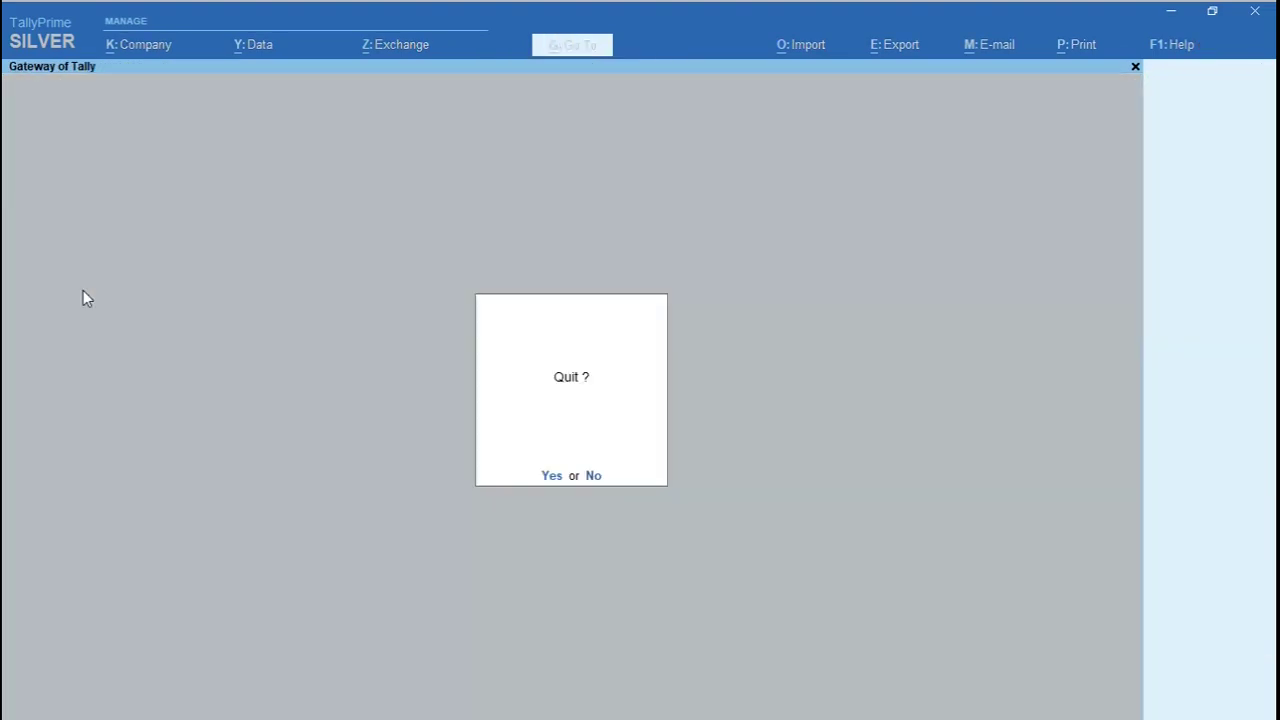
{"action": "key", "text": "d"}
{"action": "key", "text": "a"}
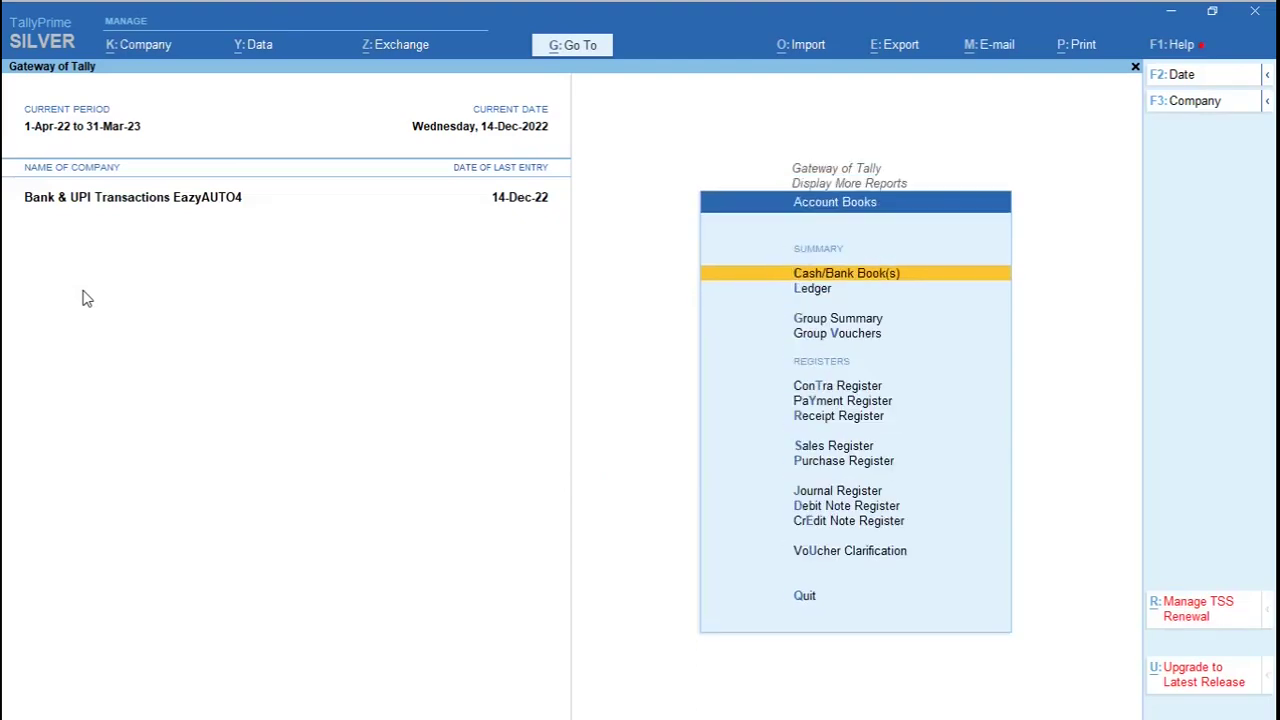
{"action": "key", "text": "l"}
{"action": "key", "text": "Down"}
{"action": "key", "text": "Down"}
{"action": "key", "text": "Down"}
{"action": "key", "text": "Up"}
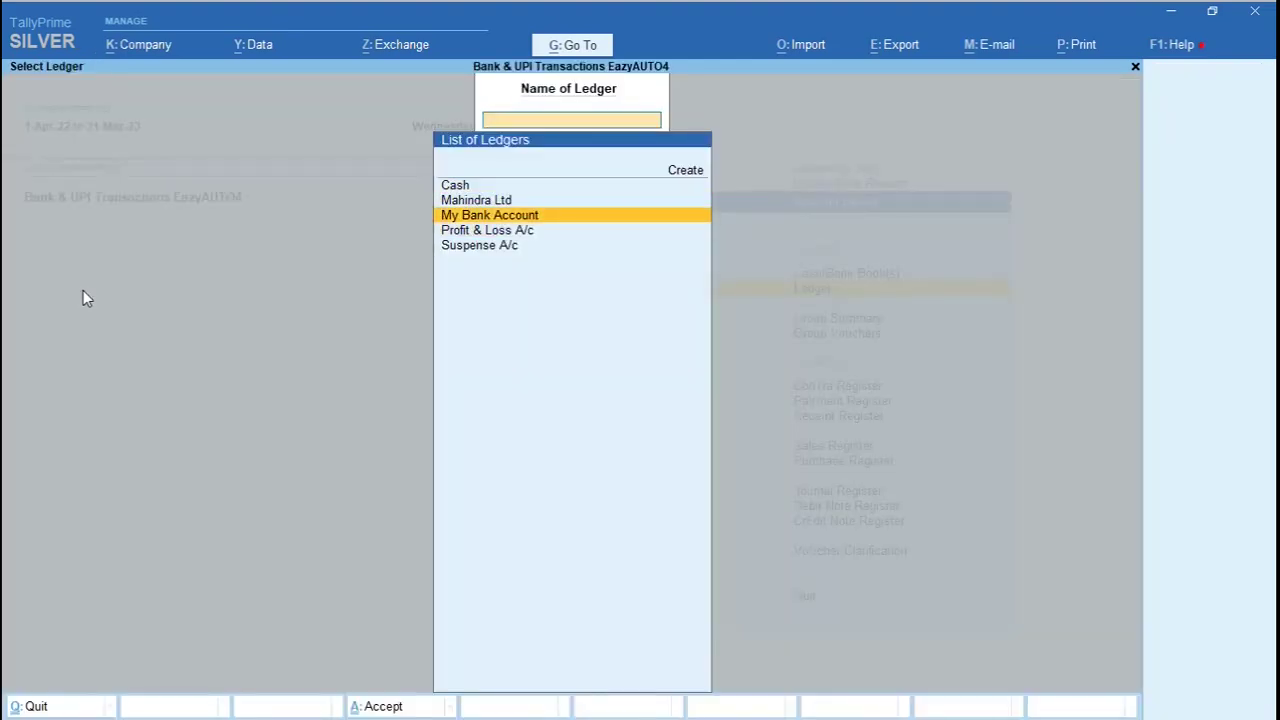
{"action": "key", "text": "Return"}
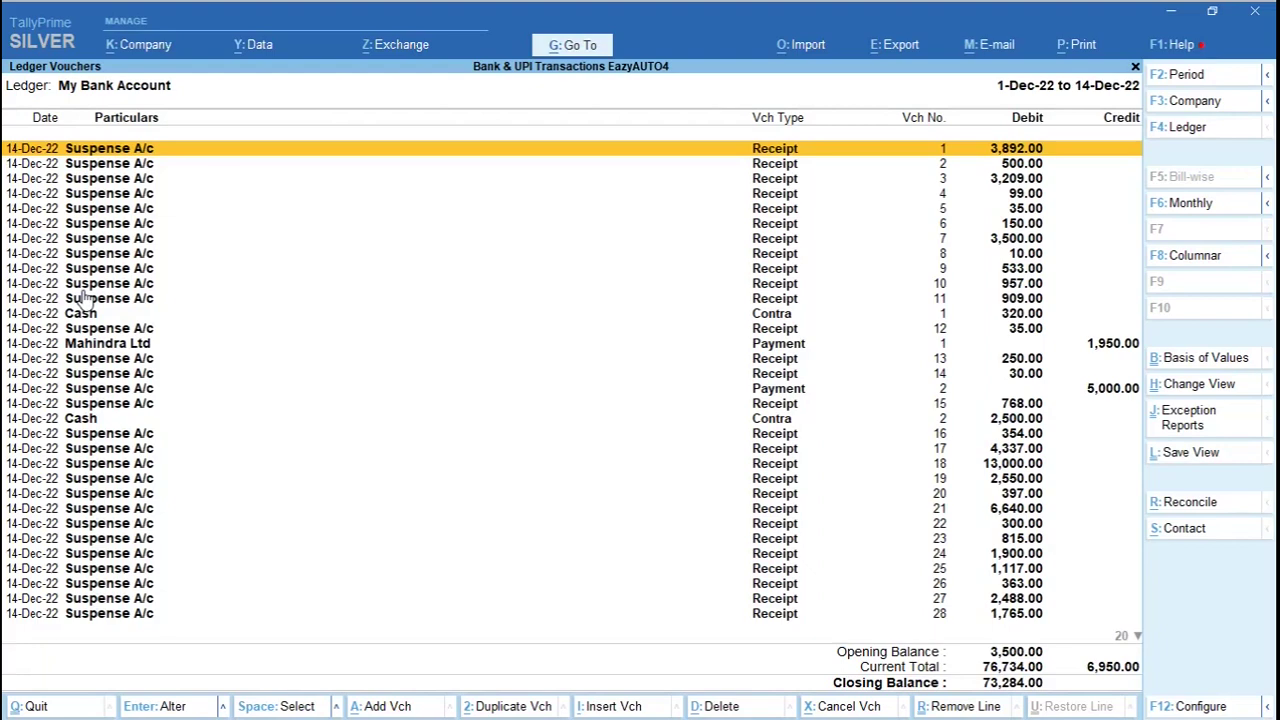
{"action": "key", "text": "End"}
- Switch to the Excel to Tally folder and open Bank-Statement2022.xls in Excel
{"action": "key", "text": "alt+Tab"}
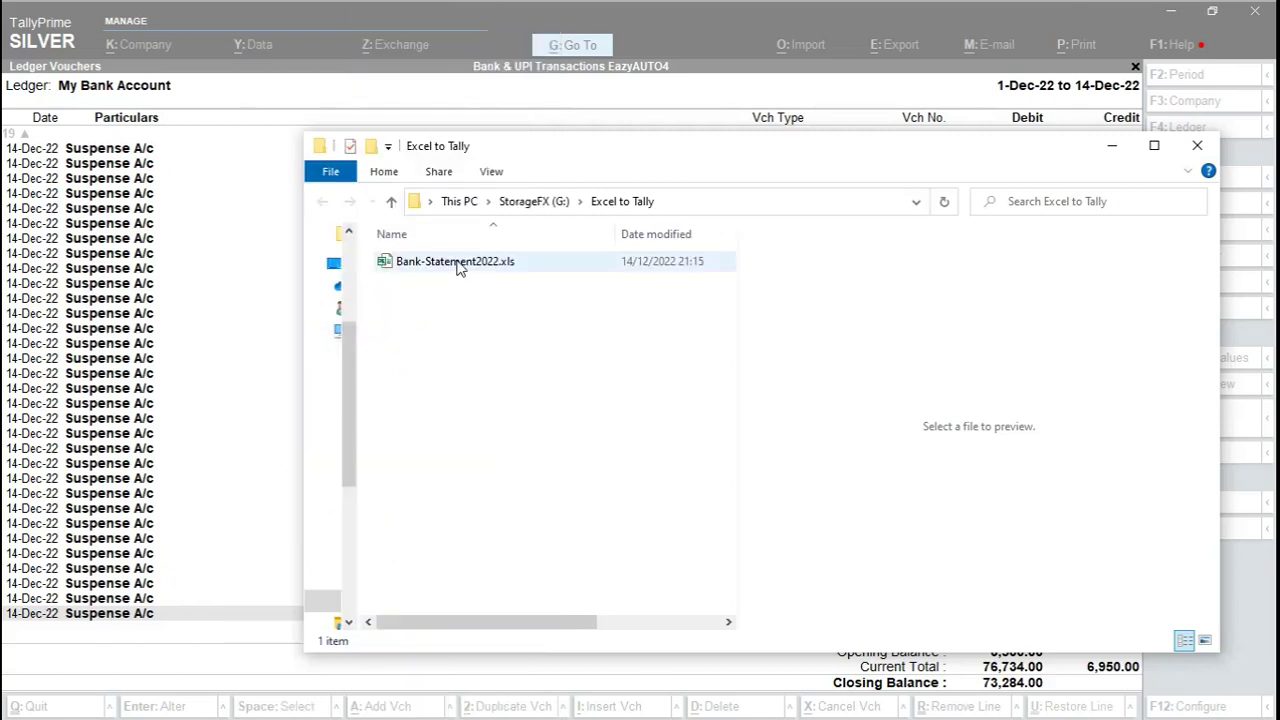
{"action": "left_click", "coordinate": [458, 265]}
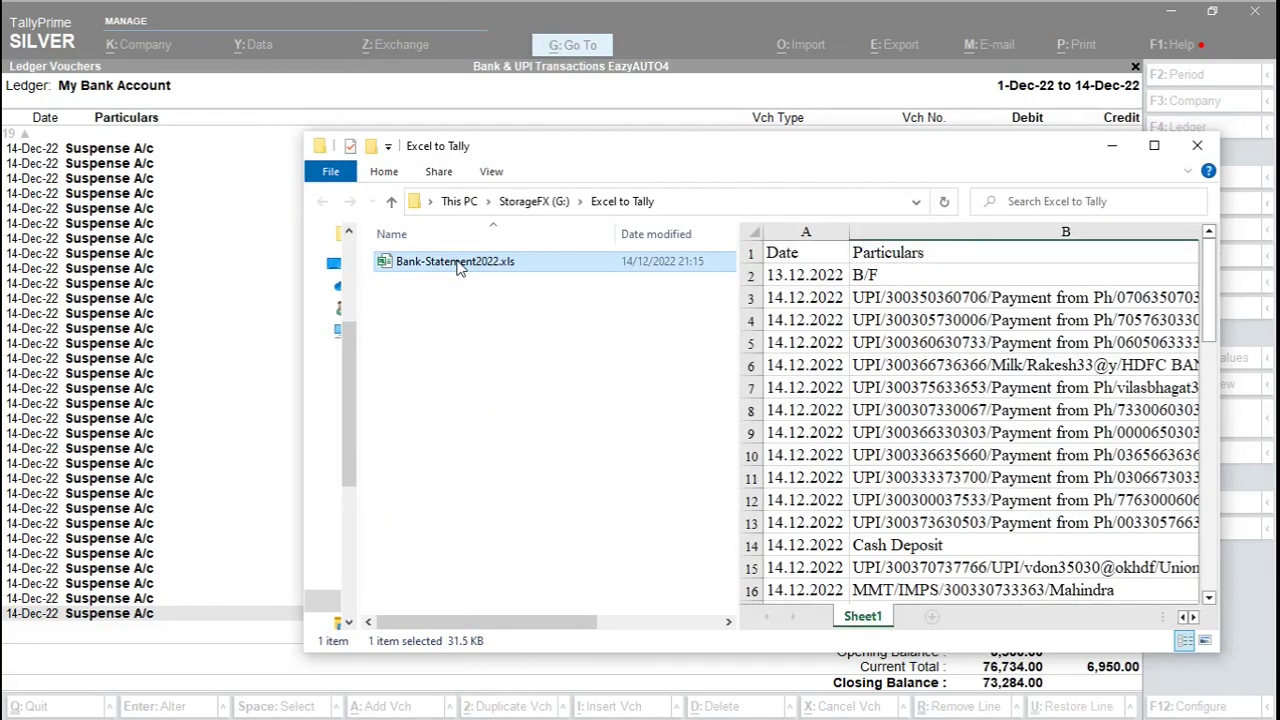
{"action": "double_click", "coordinate": [458, 263]}
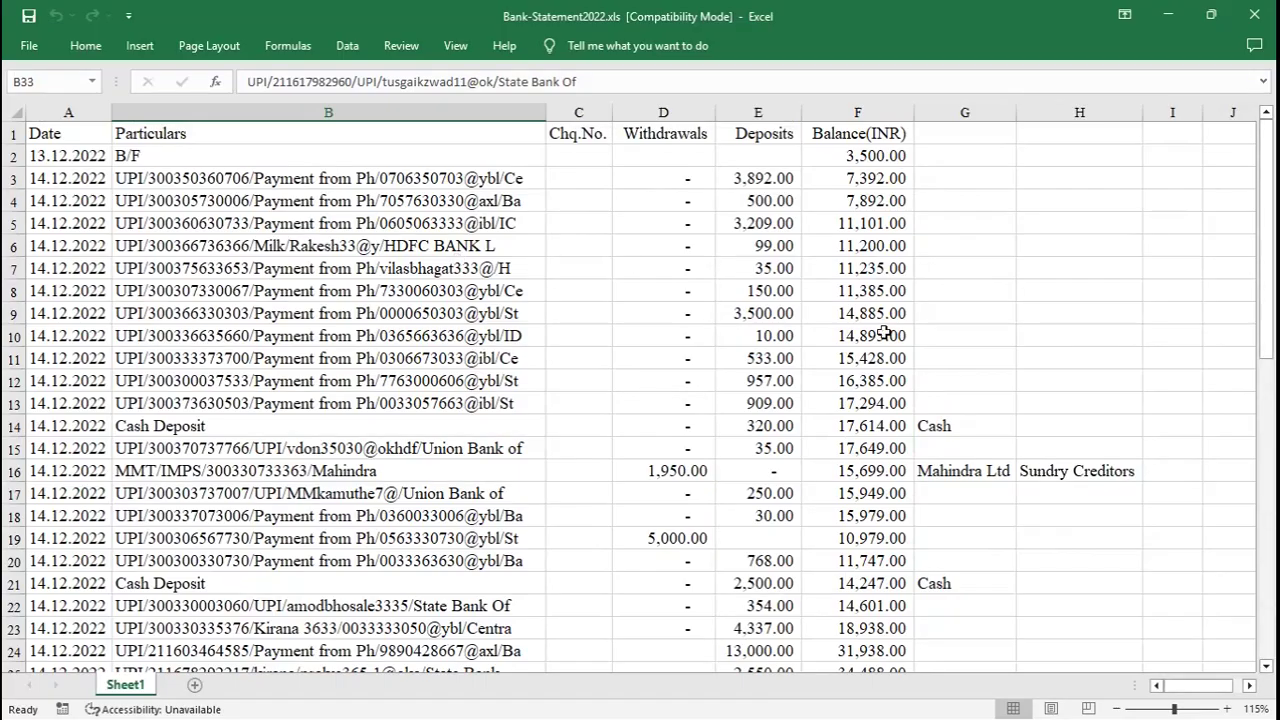
- Check the brought-forward balance and the final balance in the statement's Balance(INR) column
{"action": "left_click", "coordinate": [885, 333]}
{"action": "key", "text": "ctrl+Up"}
{"action": "key", "text": "Down"}
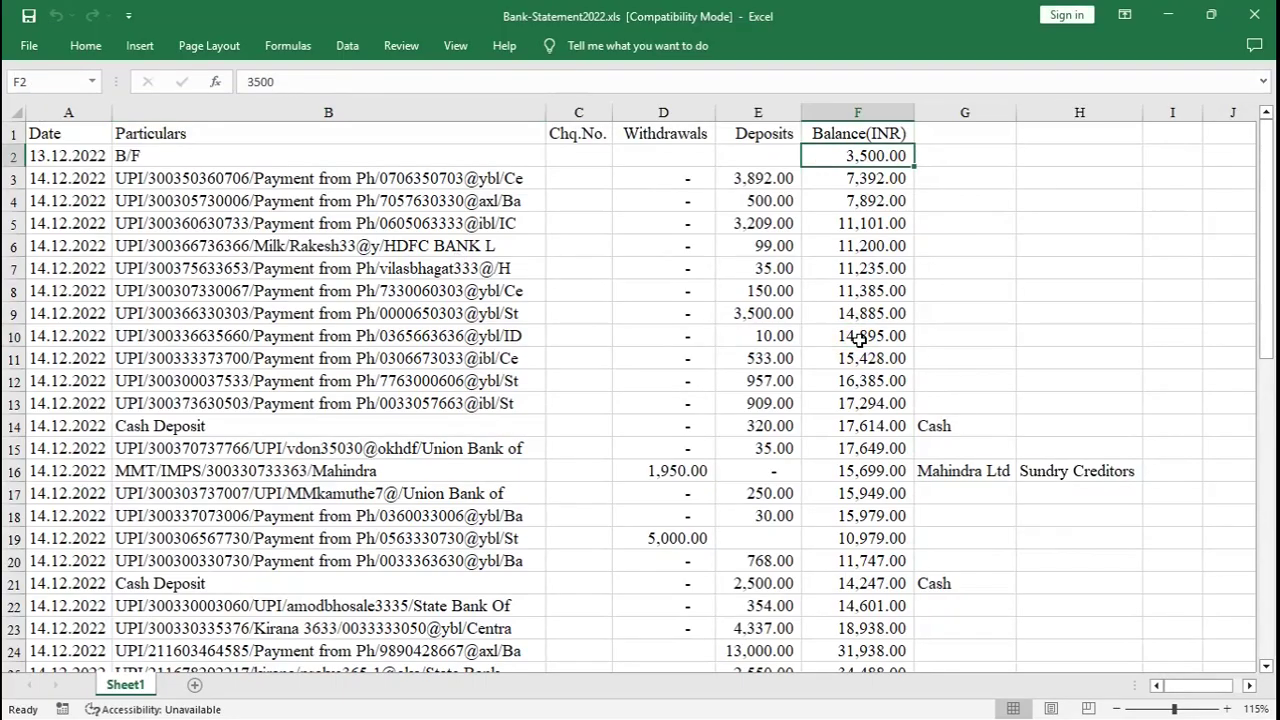
{"action": "key", "text": "ctrl+Down"}
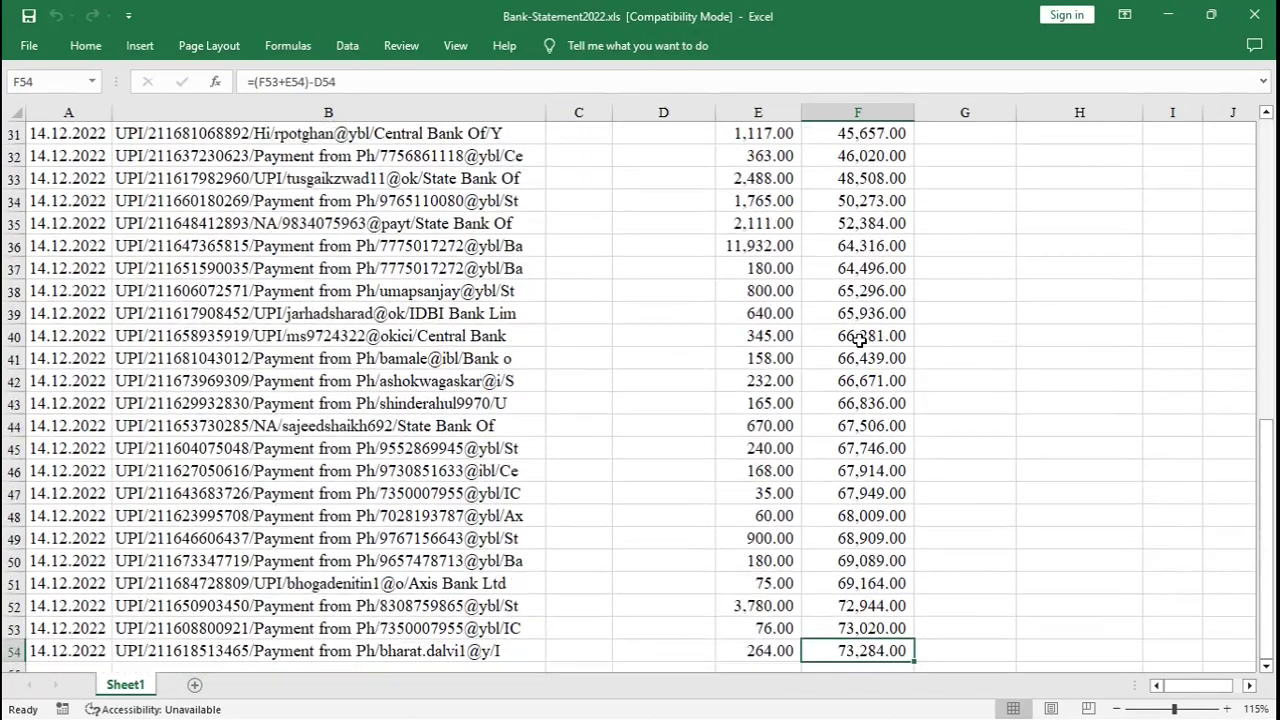
- Switch between TallyPrime and Excel to compare the My Bank Account closing balance with the statement's final balance
{"action": "key", "text": "alt+Tab"}
{"action": "key", "text": "alt+Tab"}
{"action": "key", "text": "alt+Tab"}
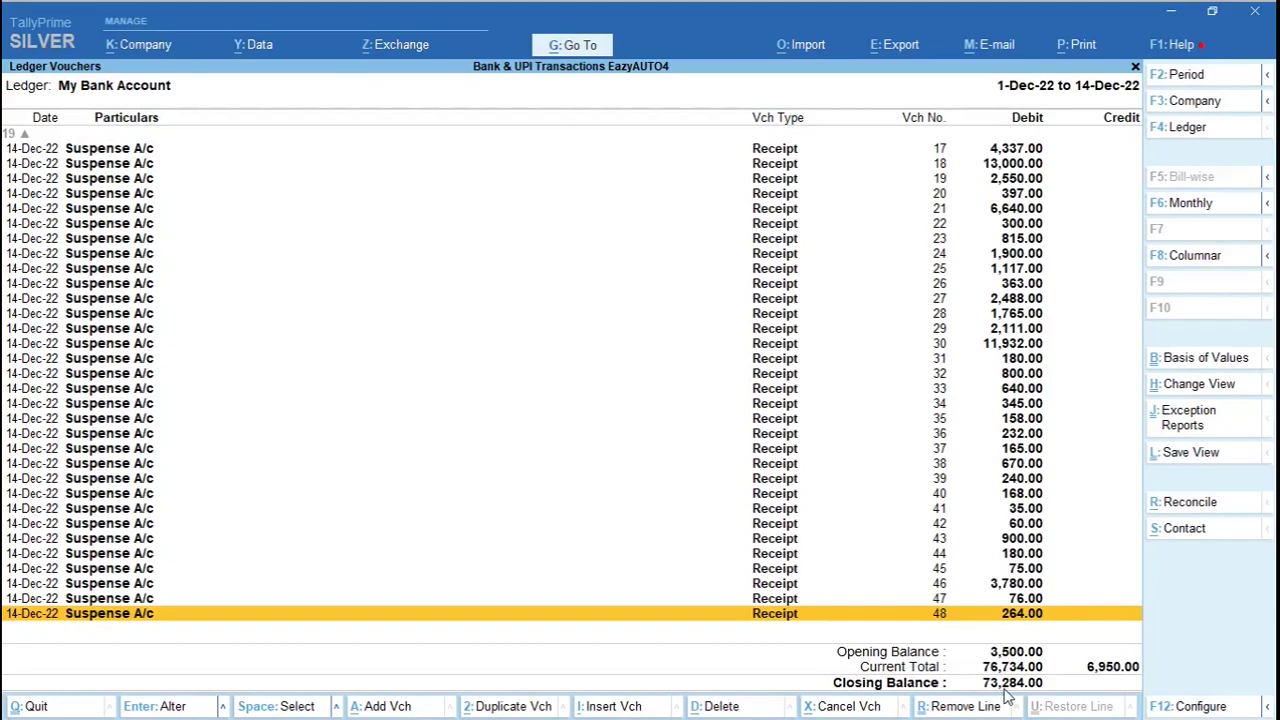
{"action": "key", "text": "alt+Tab"}
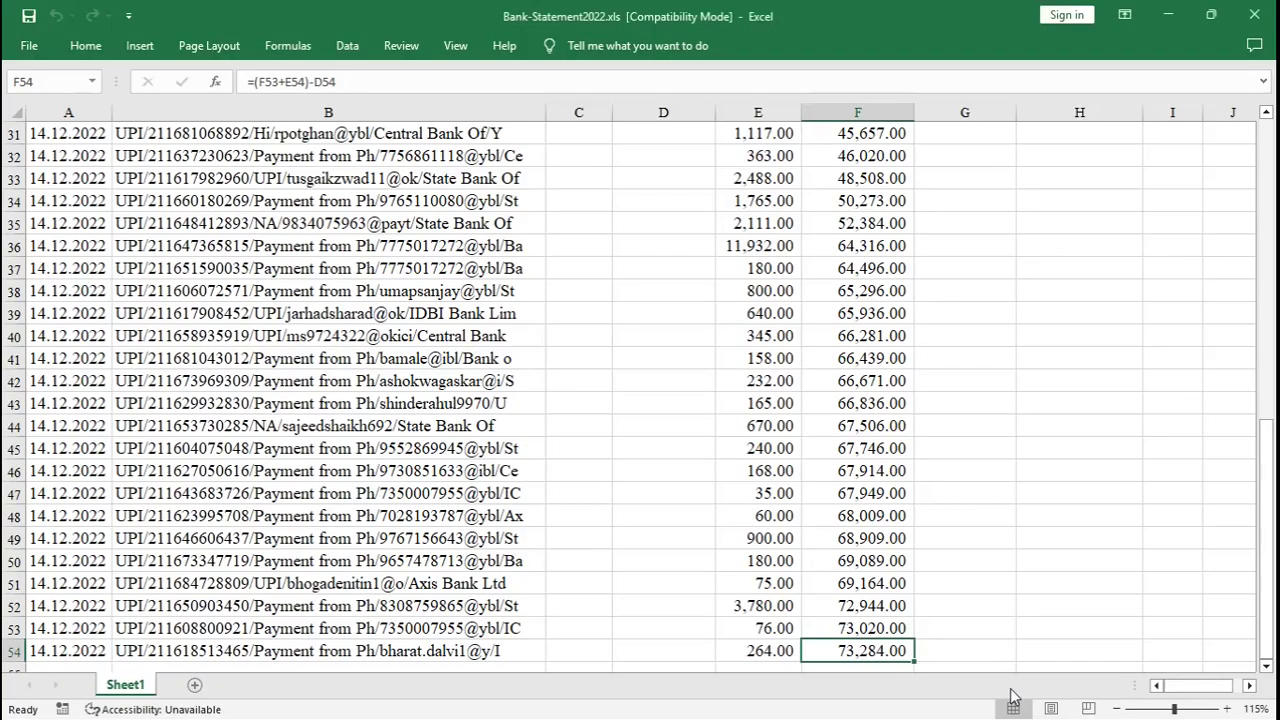